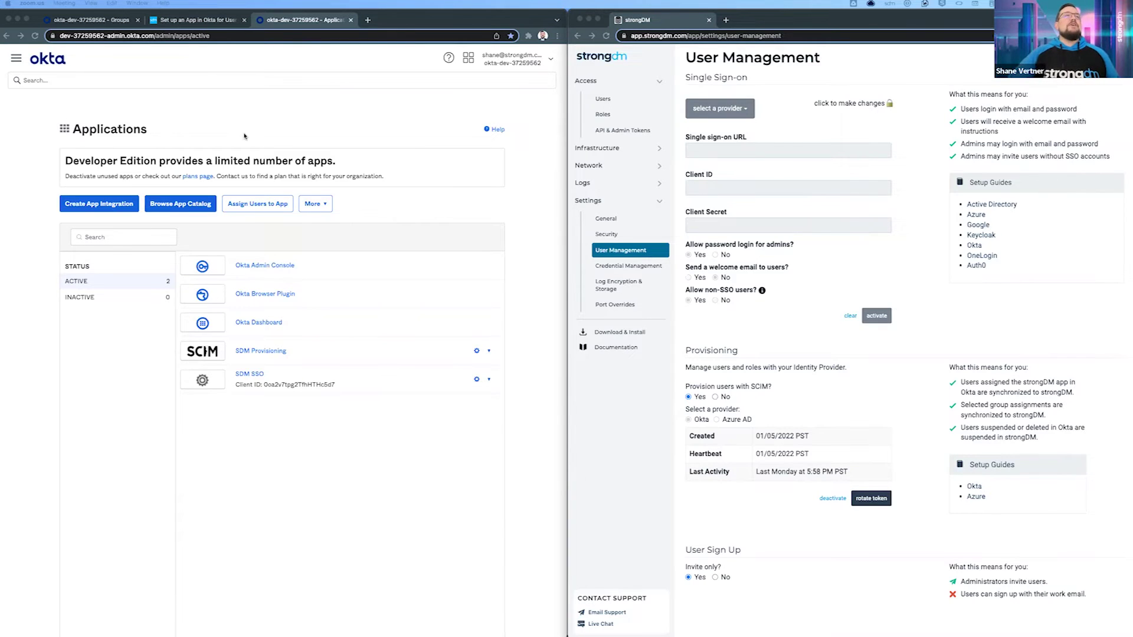
# Open Okta's SDM Provisioning app and review StrongDM's Users and Roles lists
pyautogui.hotkey('ctrl', 'shift', 'Tab')
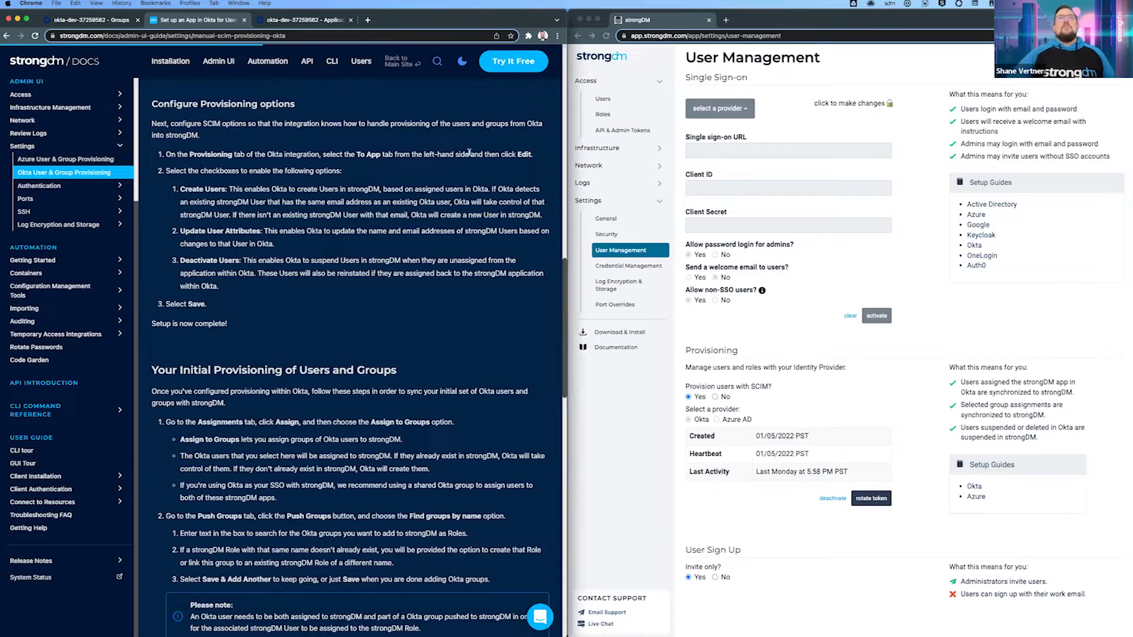
pyautogui.hotkey('ctrl', 'Tab')
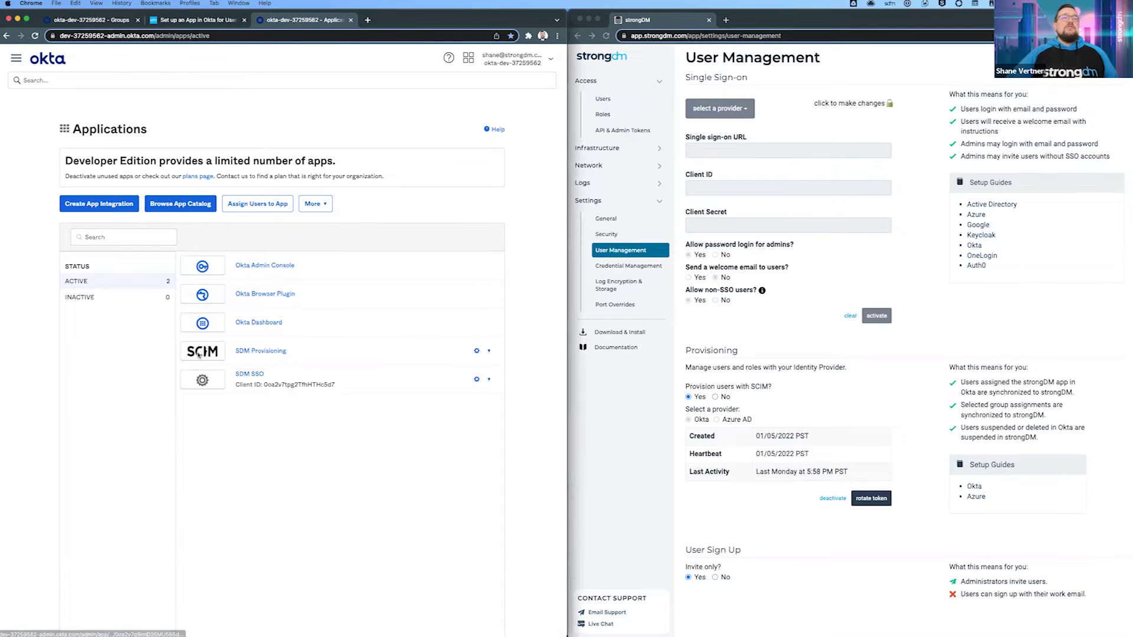
pyautogui.click(261, 352)
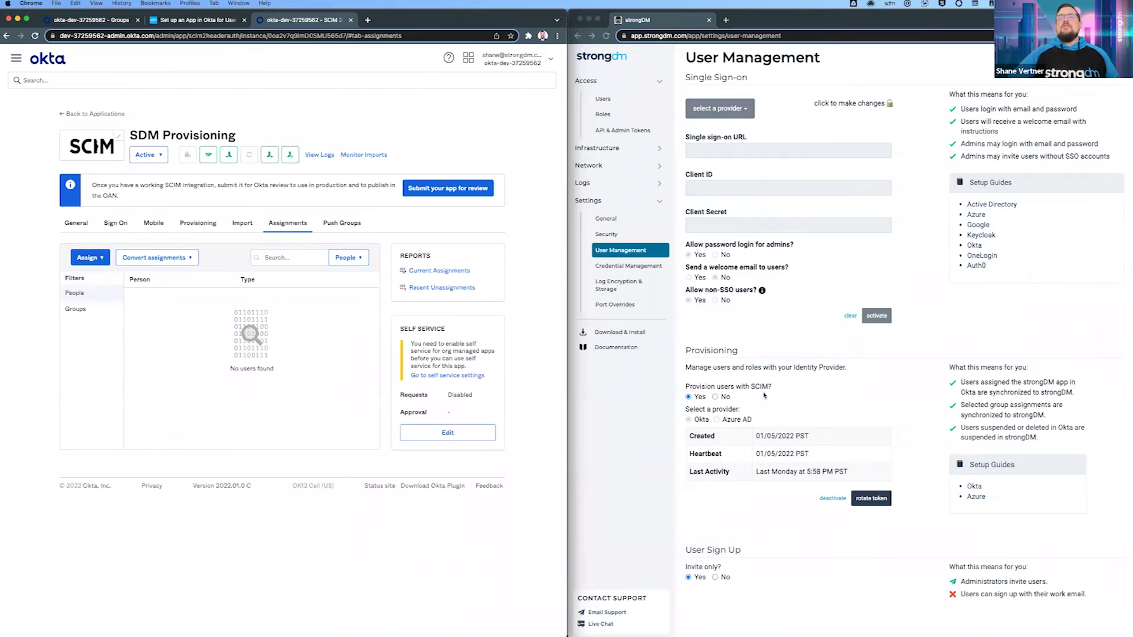
pyautogui.click(738, 389)
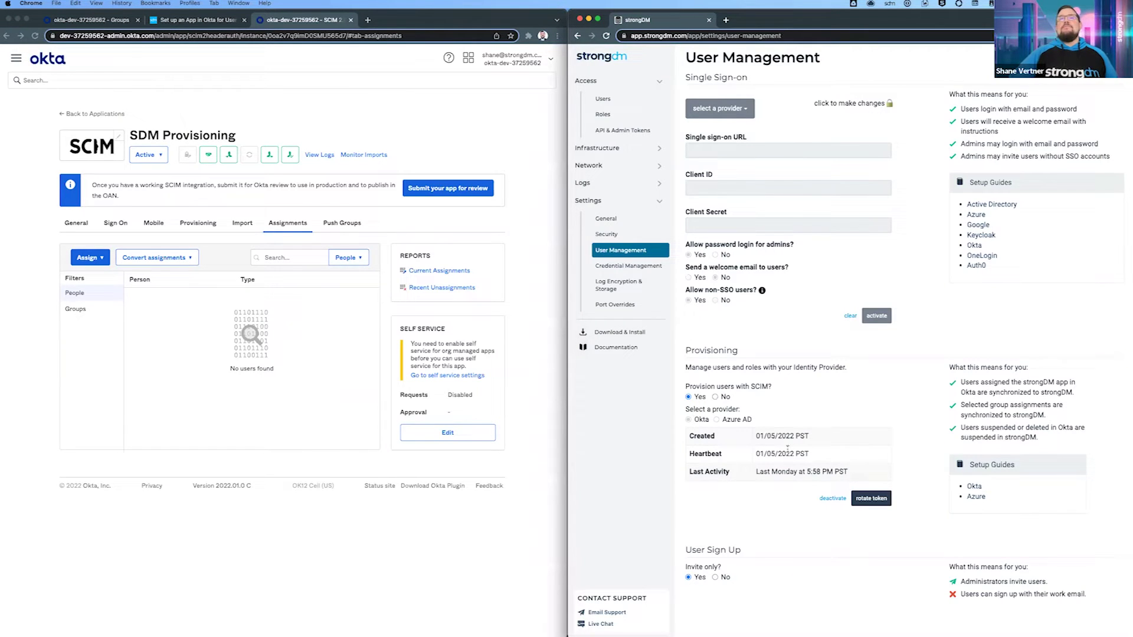
pyautogui.click(604, 99)
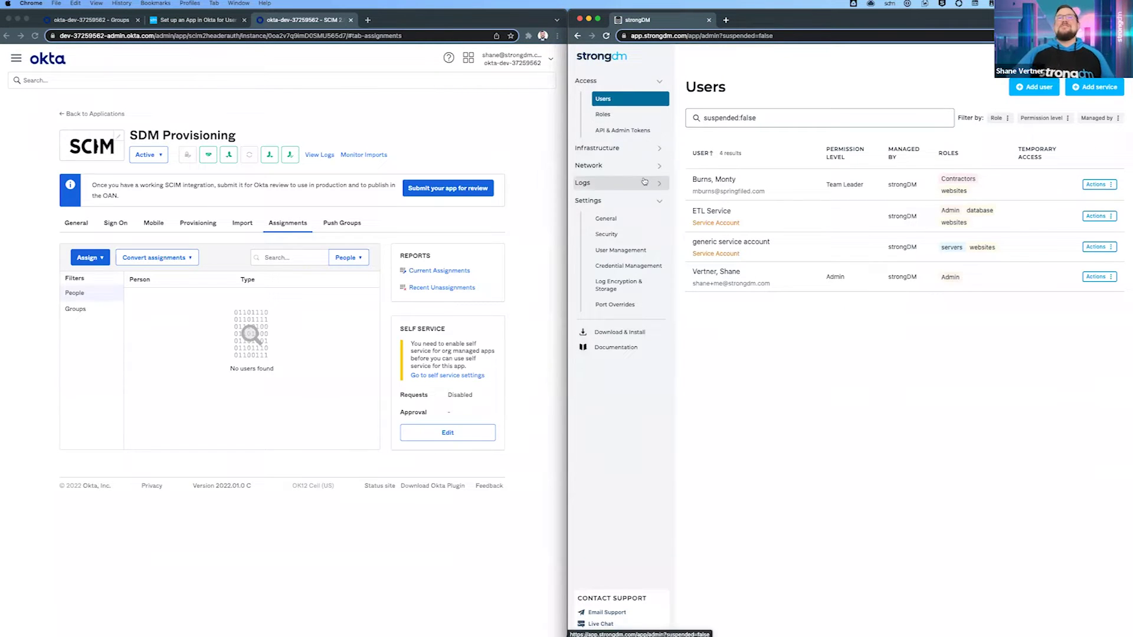
pyautogui.click(605, 118)
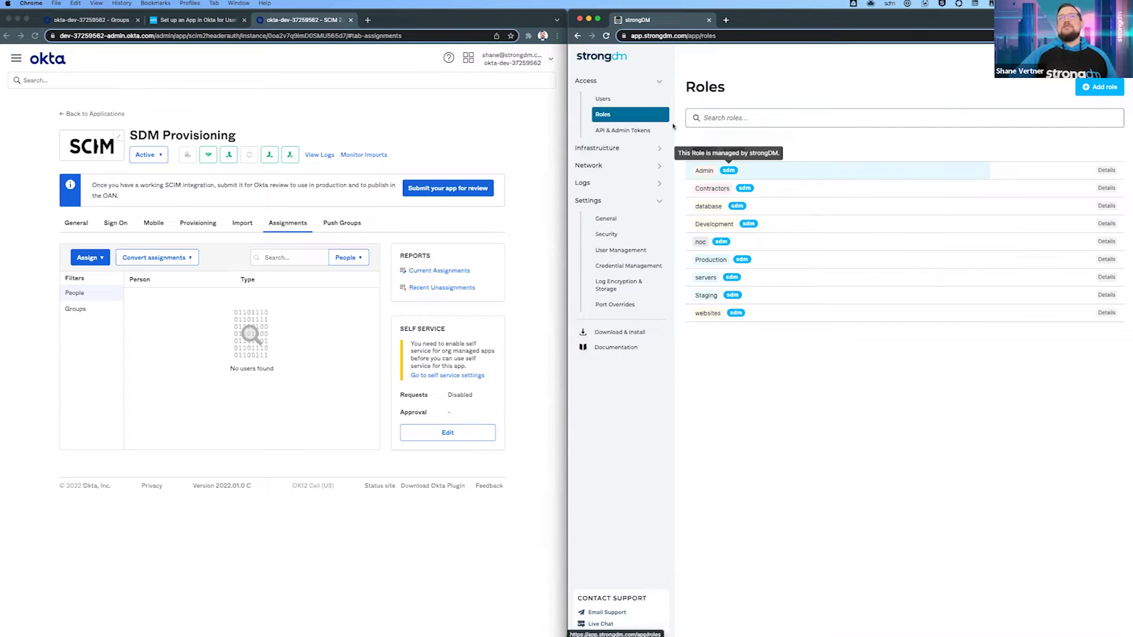
# Assign one user to the SDM Provisioning app in Okta
pyautogui.click(630, 99)
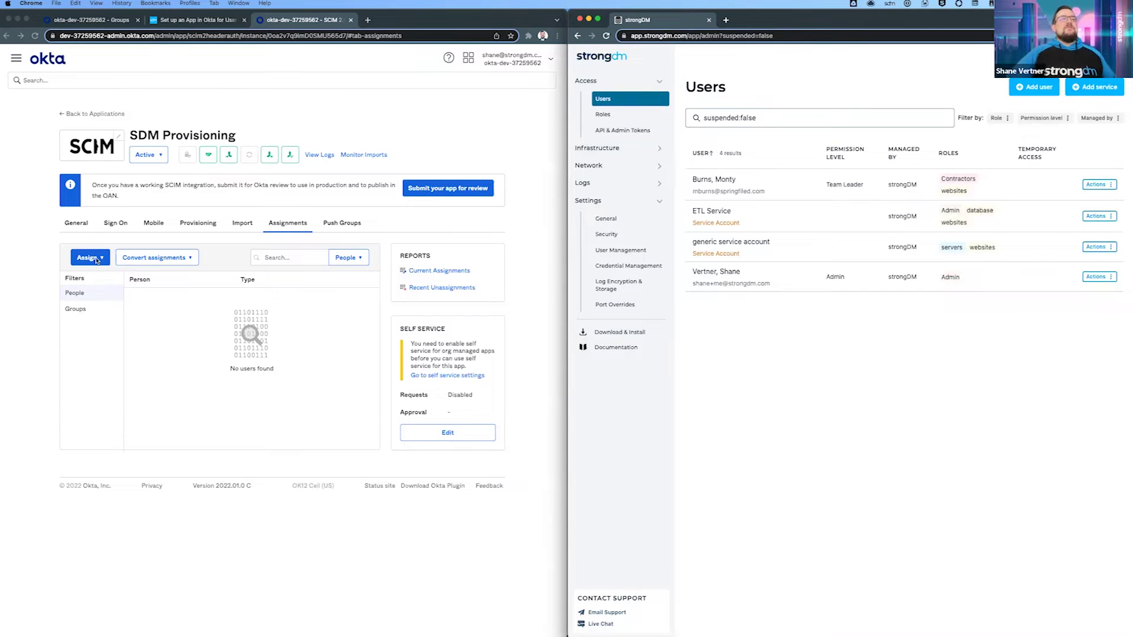
pyautogui.click(229, 296)
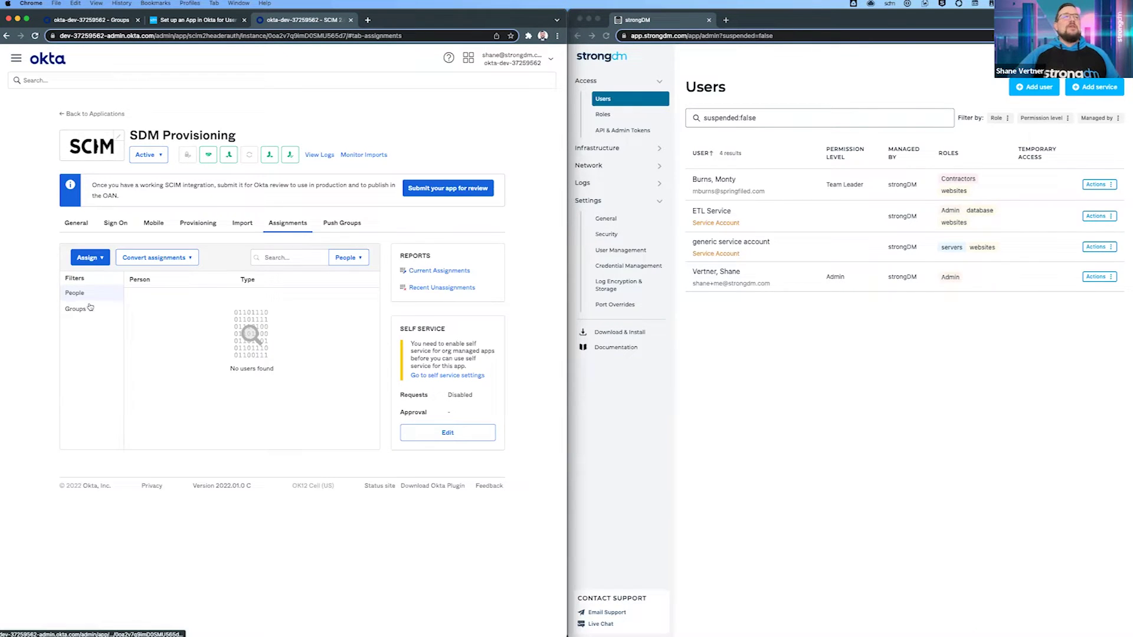
pyautogui.click(89, 258)
pyautogui.click(105, 276)
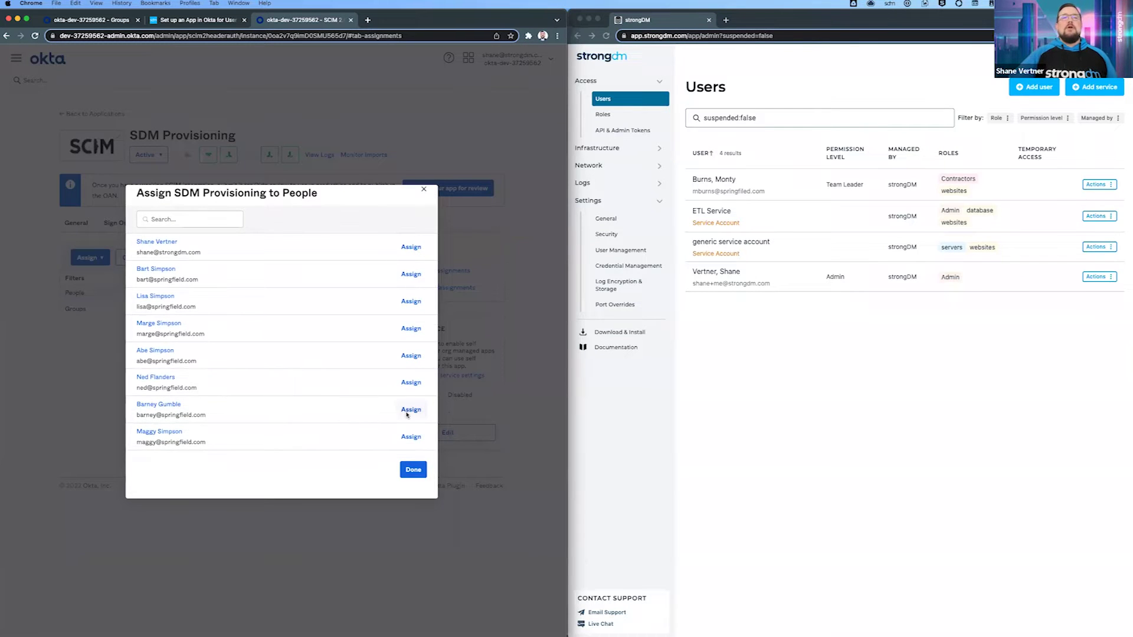
pyautogui.click(407, 414)
pyautogui.scroll(-5, 278, 397)
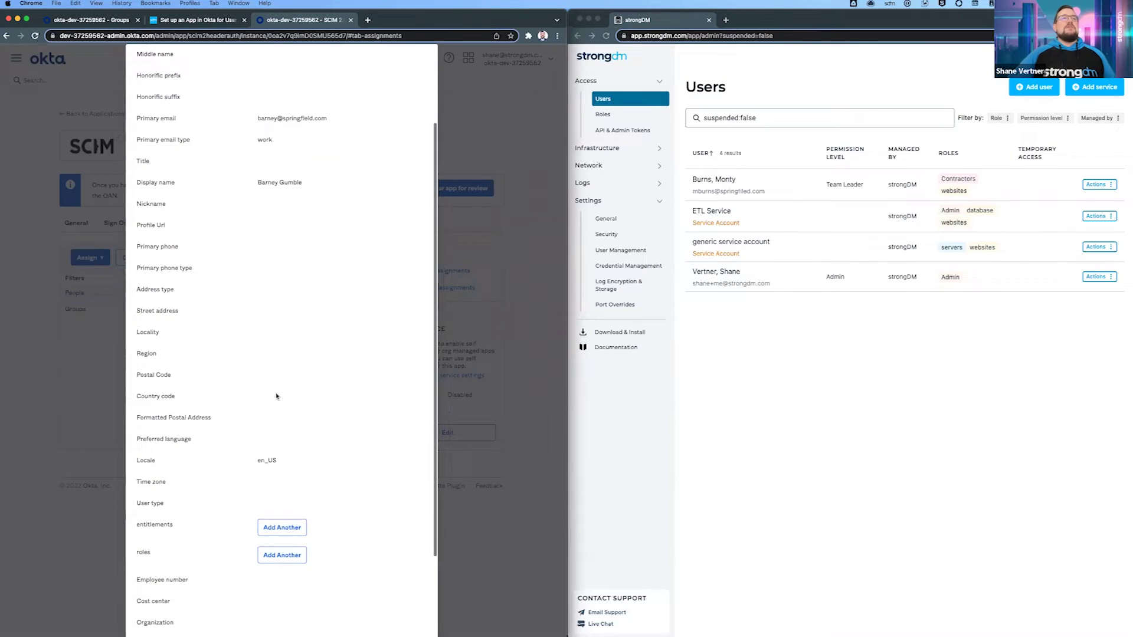
pyautogui.scroll(4, 309, 384)
pyautogui.scroll(-4, 314, 465)
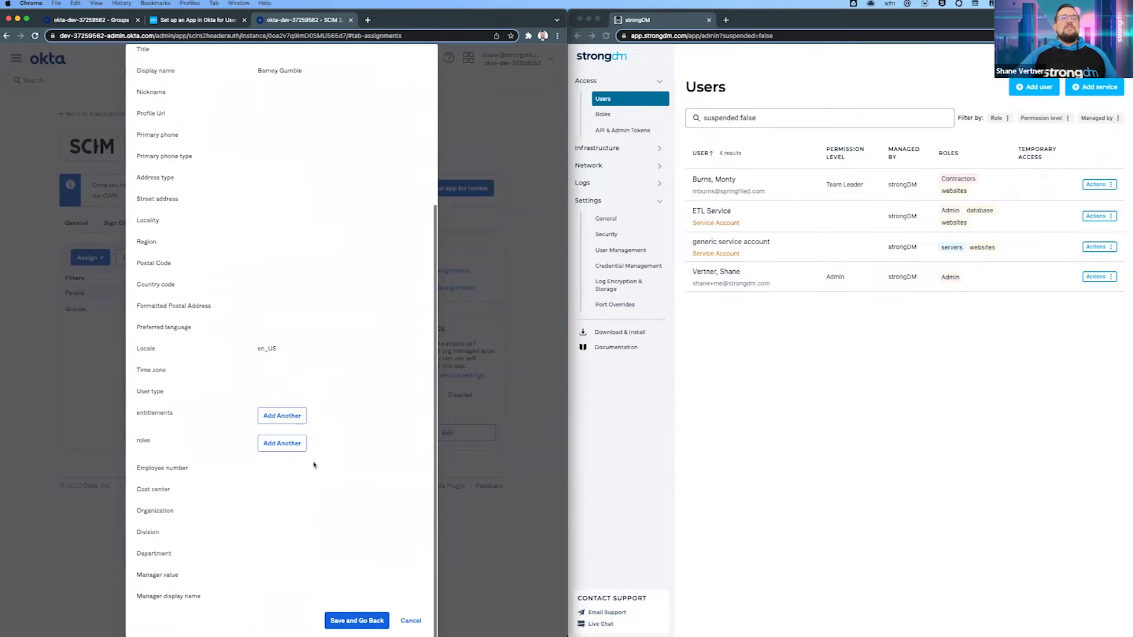
pyautogui.click(356, 620)
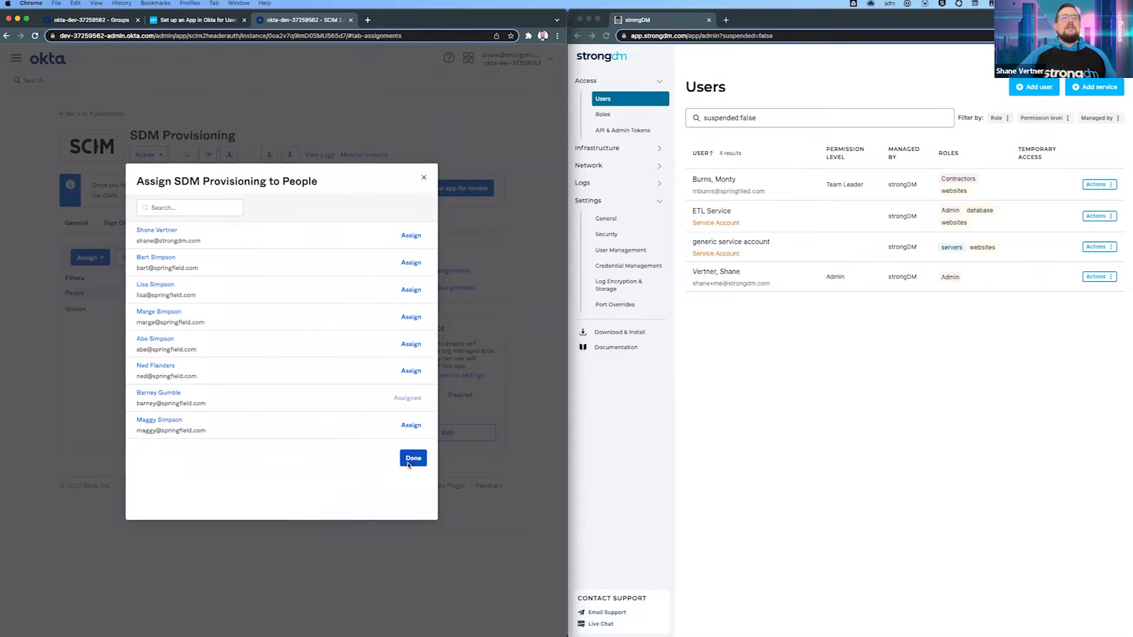
pyautogui.click(413, 458)
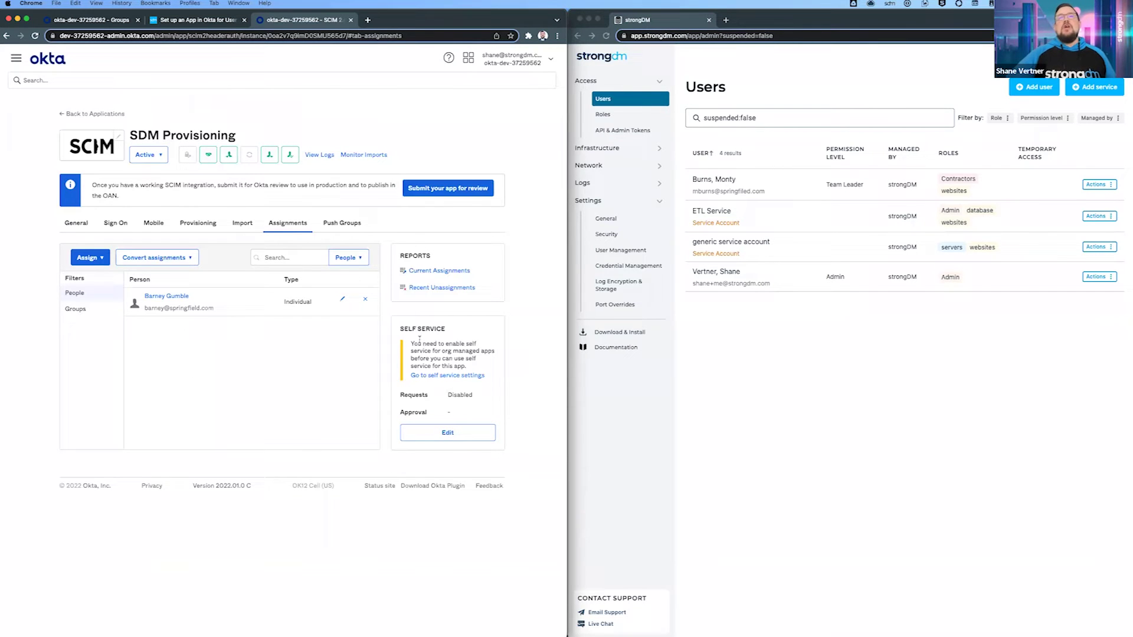
# Reload StrongDM and confirm the synced Okta user has no roles
pyautogui.click(724, 355)
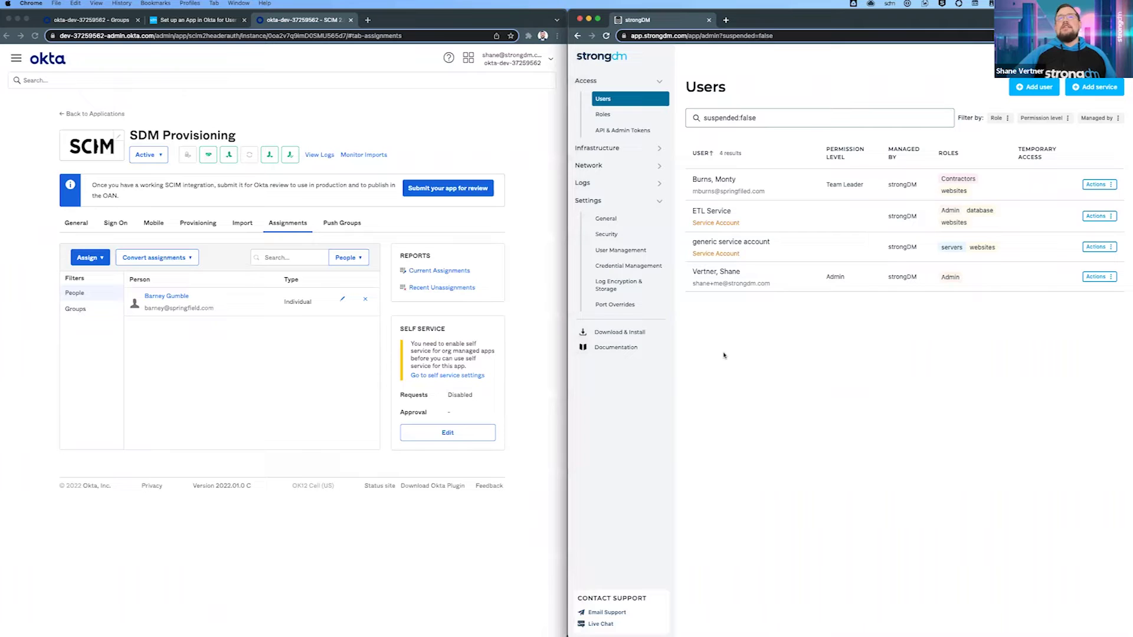
pyautogui.rightClick(724, 355)
pyautogui.click(739, 377)
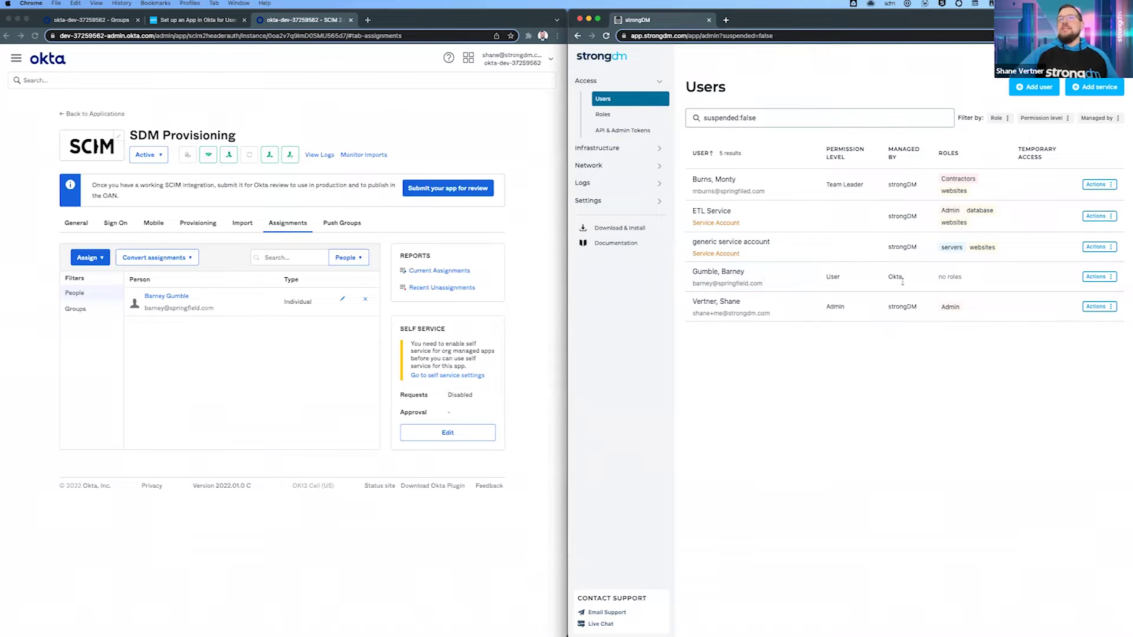
pyautogui.moveTo(949, 273); pyautogui.dragTo(939, 279)
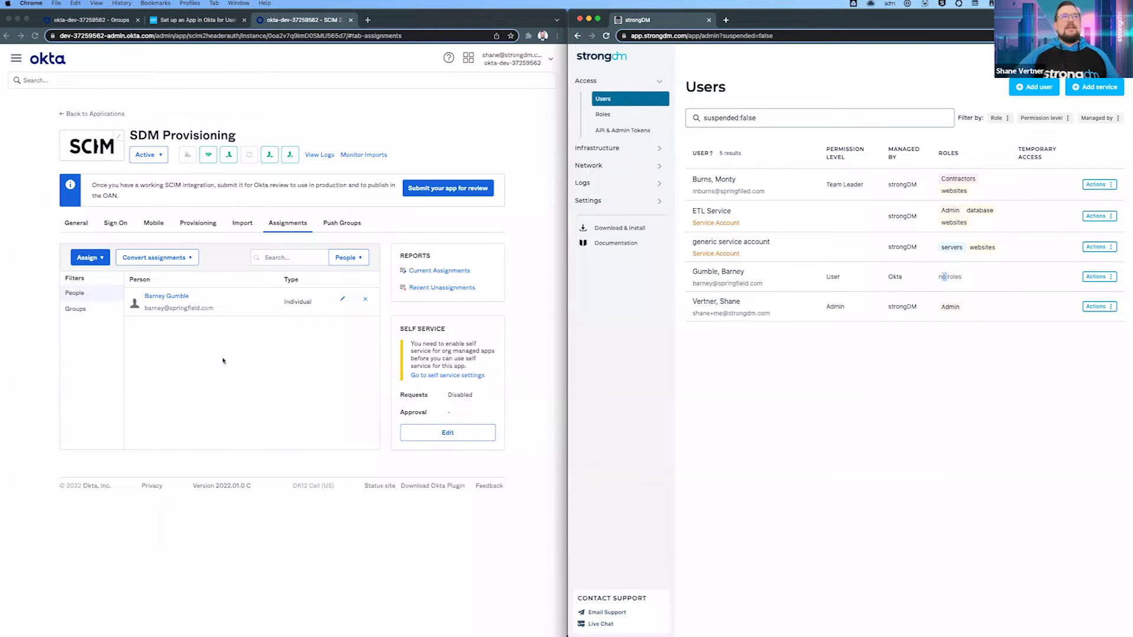
# Assign the Contractors group to the SDM Provisioning app
pyautogui.click(94, 312)
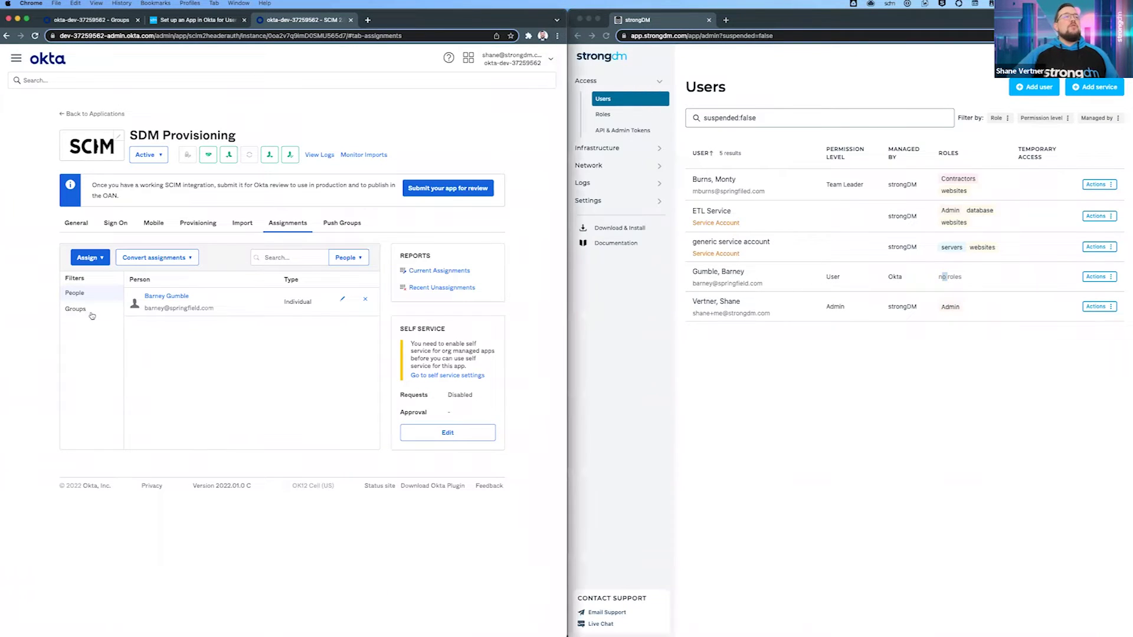
pyautogui.click(90, 257)
pyautogui.click(118, 290)
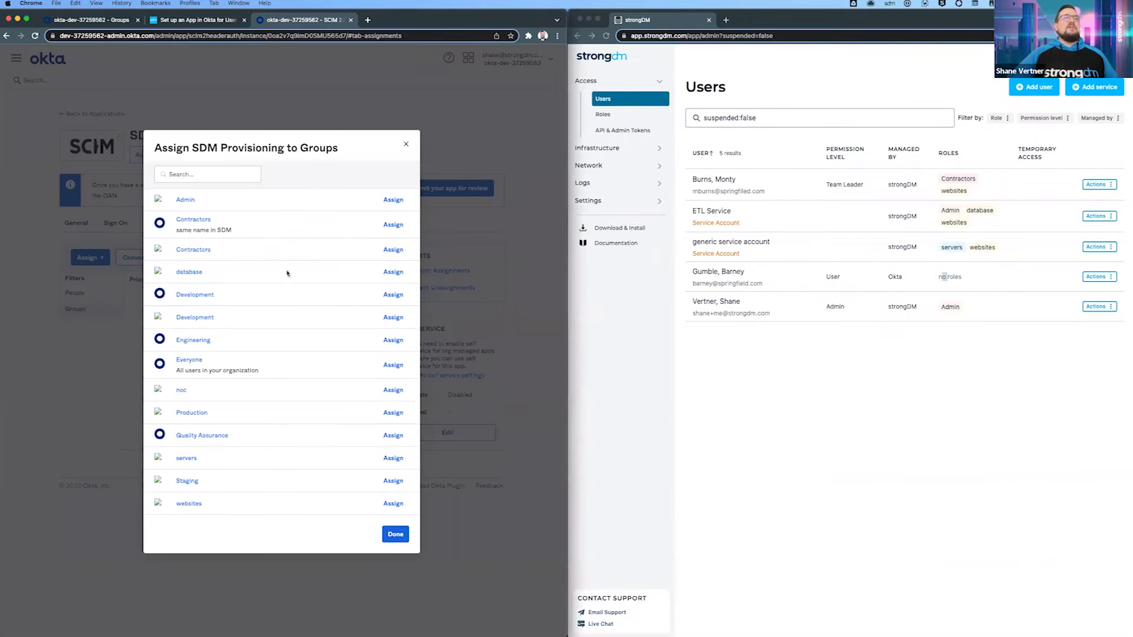
pyautogui.click(385, 251)
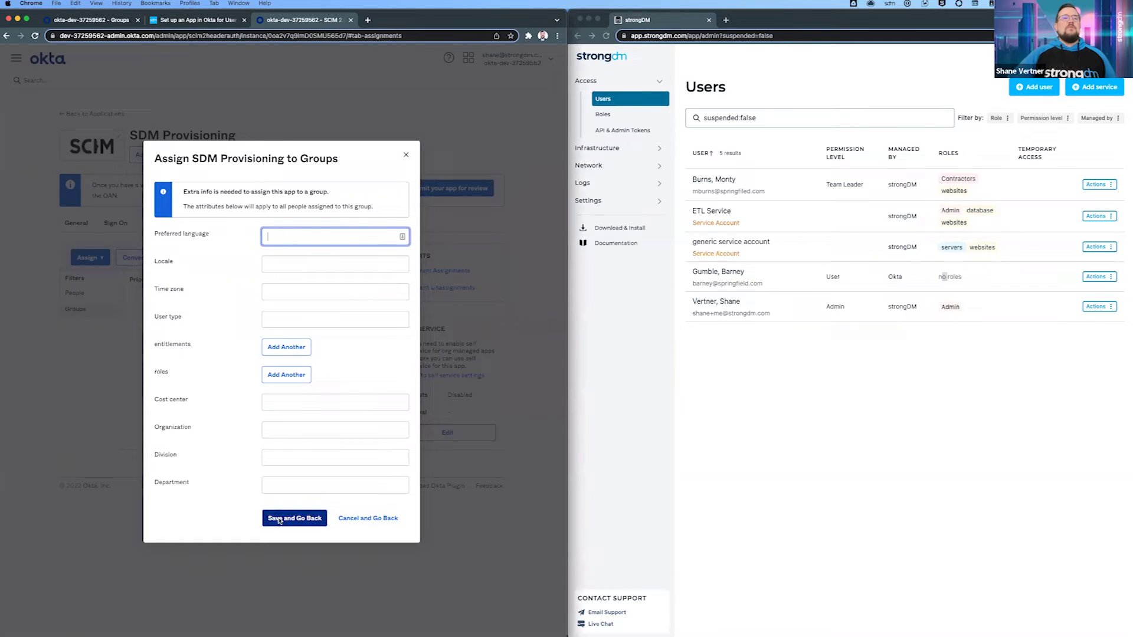
pyautogui.click(279, 519)
pyautogui.click(394, 513)
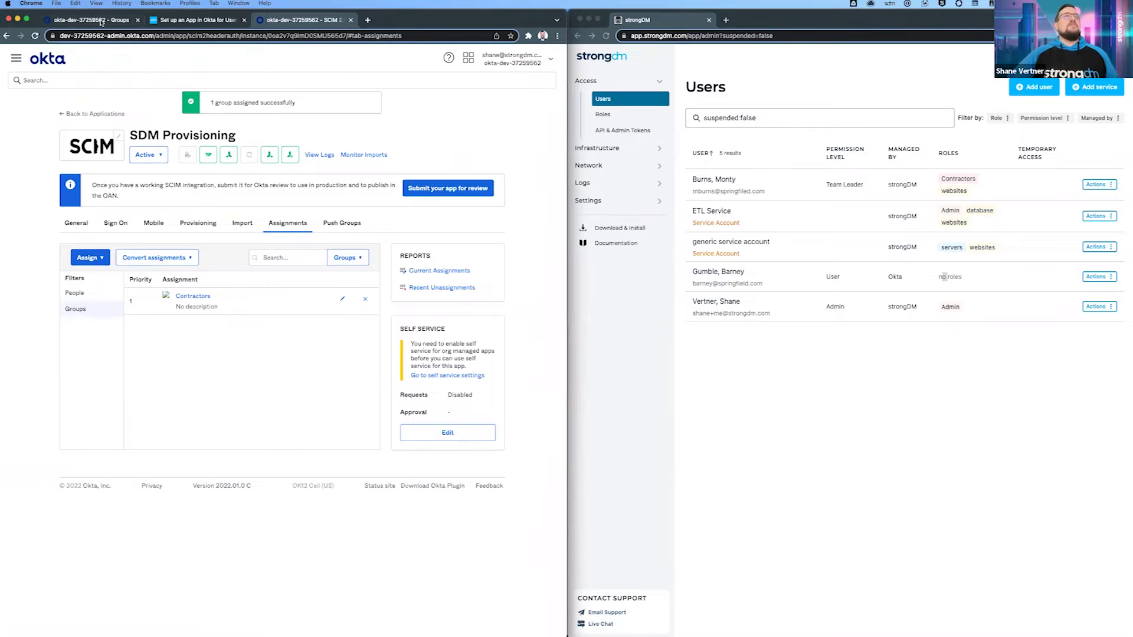
# Review the Contractors group's four members in Okta's Groups list
pyautogui.click(102, 22)
pyautogui.click(115, 259)
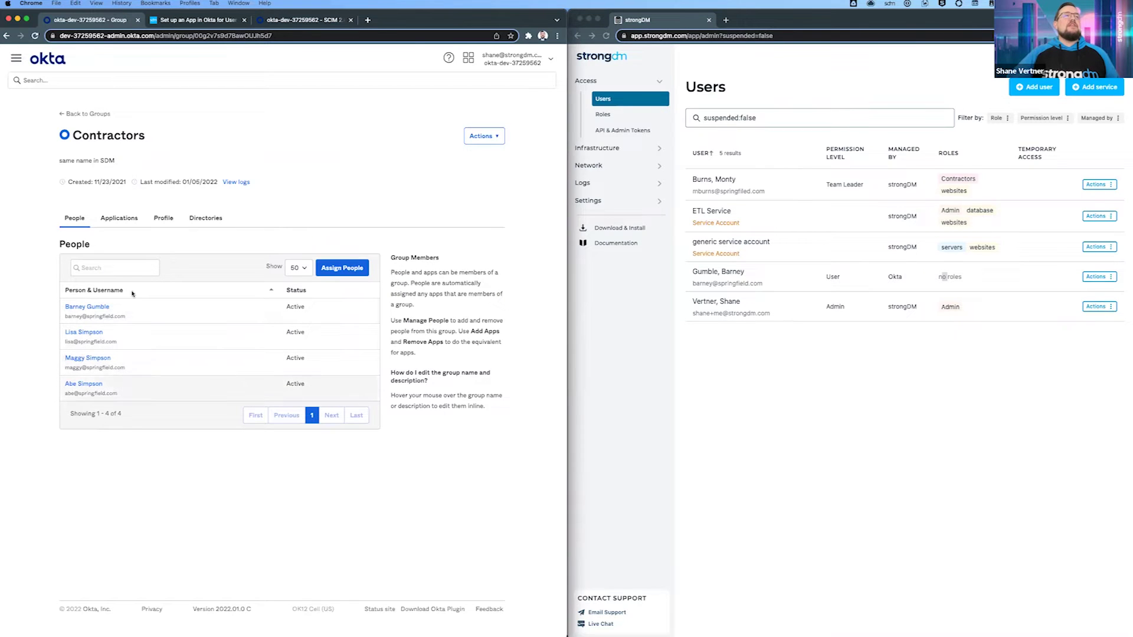
pyautogui.click(85, 114)
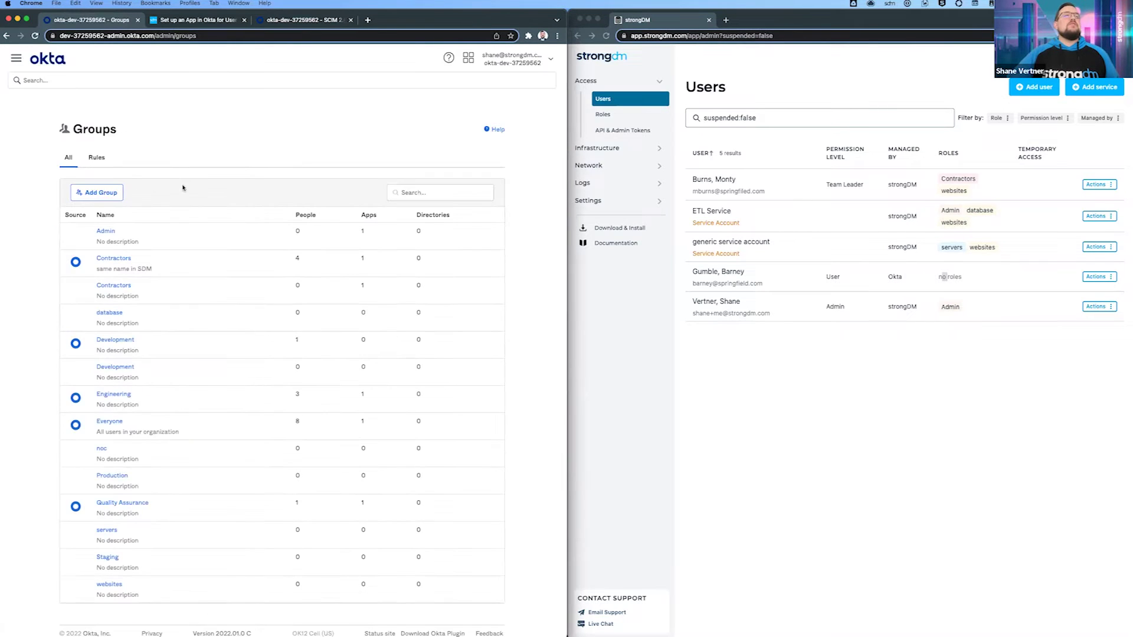
pyautogui.click(292, 24)
# Reload StrongDM twice and compare its users with Okta's Push Groups and Assignments tabs
pyautogui.rightClick(735, 415)
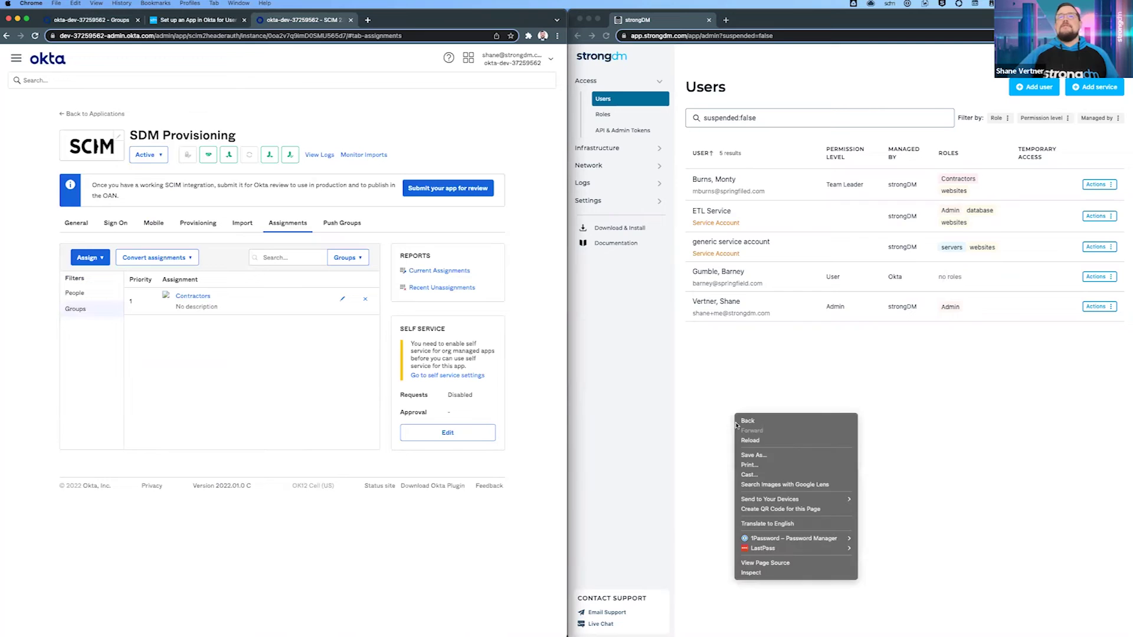
pyautogui.click(746, 440)
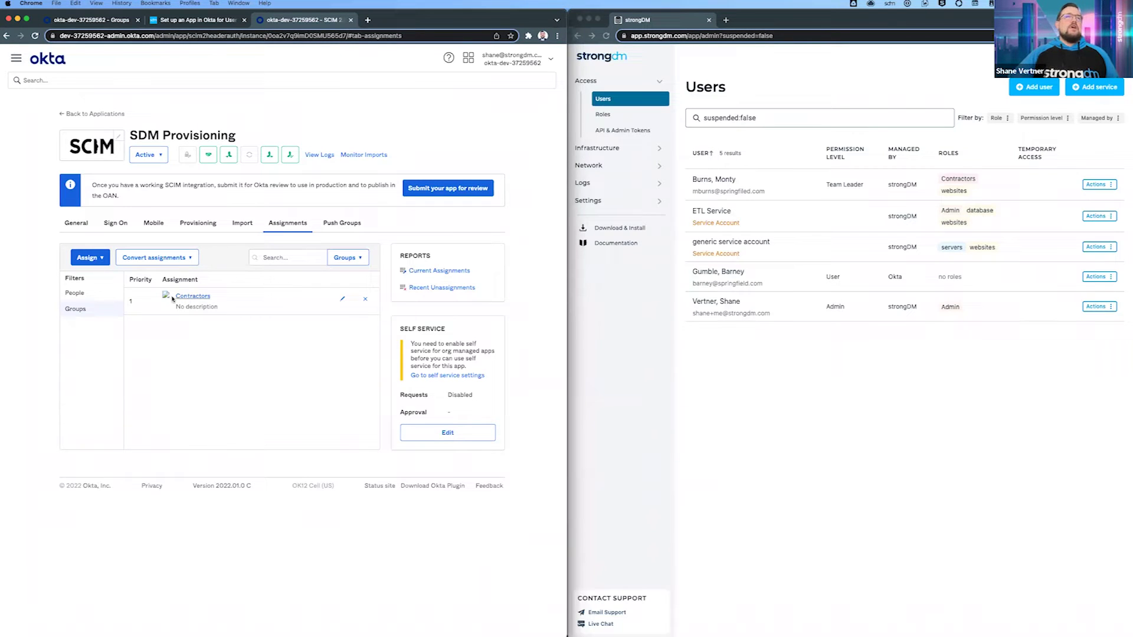
pyautogui.rightClick(730, 380)
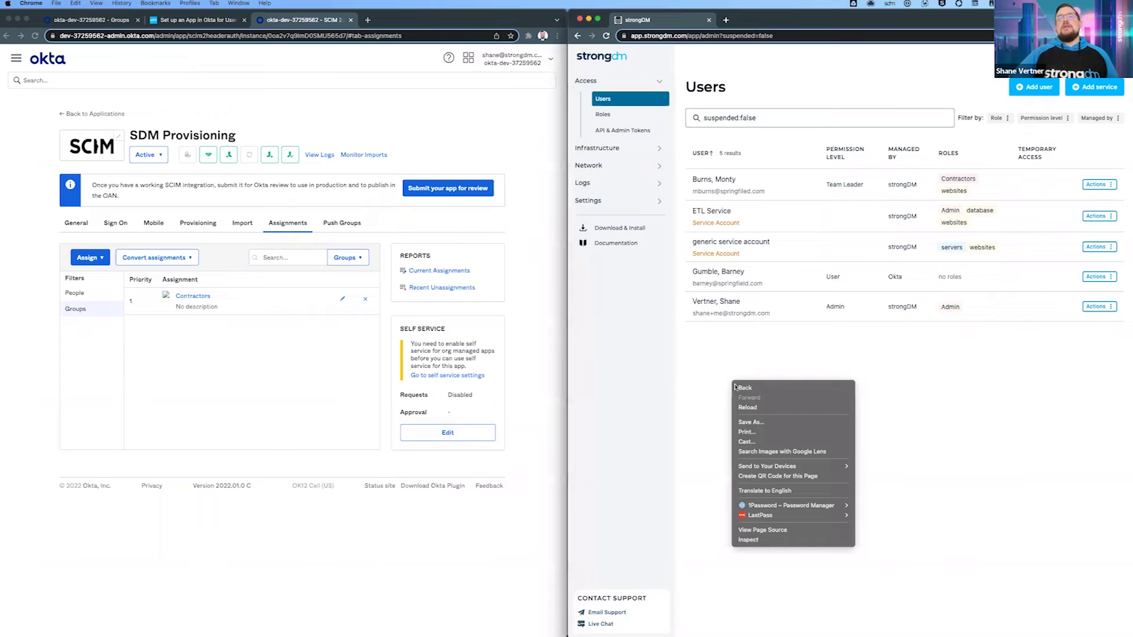
pyautogui.click(746, 407)
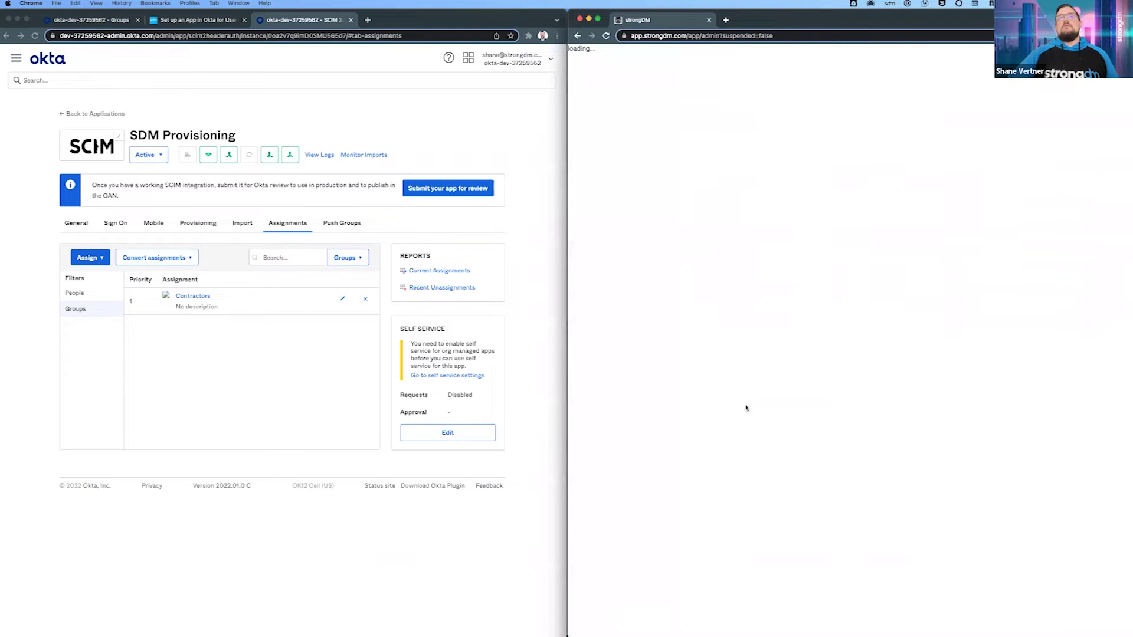
pyautogui.click(280, 329)
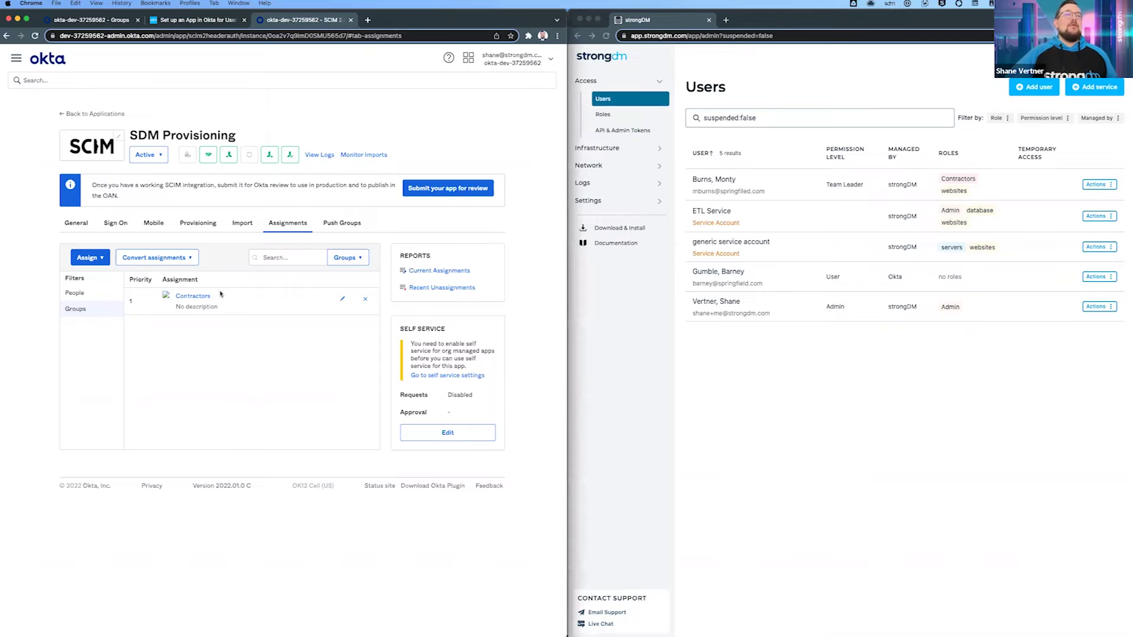
pyautogui.click(346, 227)
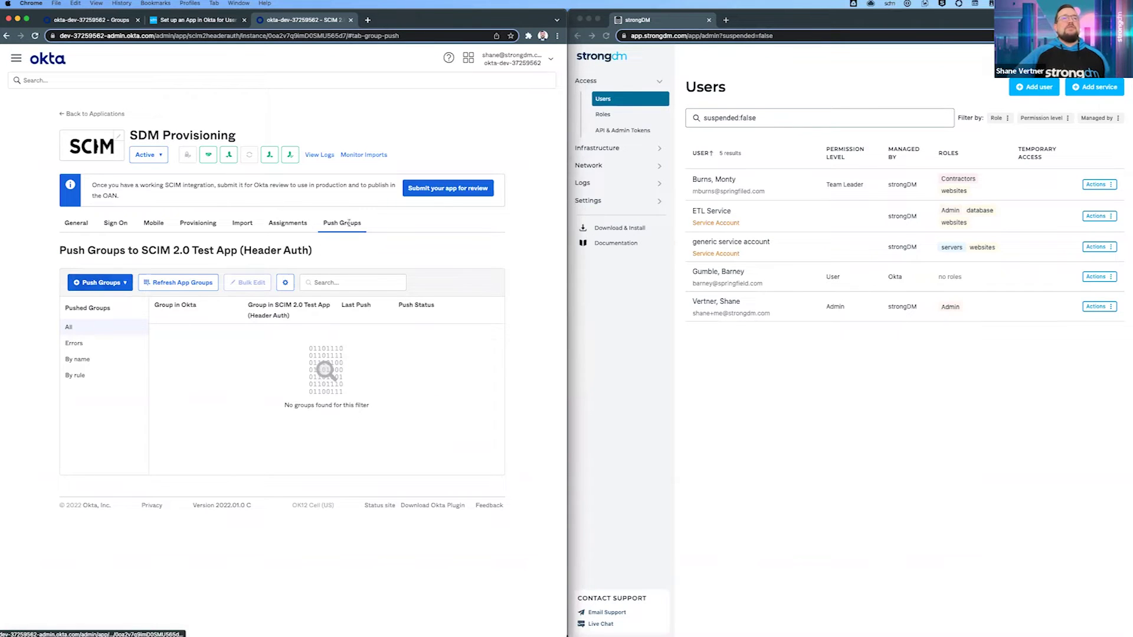
pyautogui.click(302, 226)
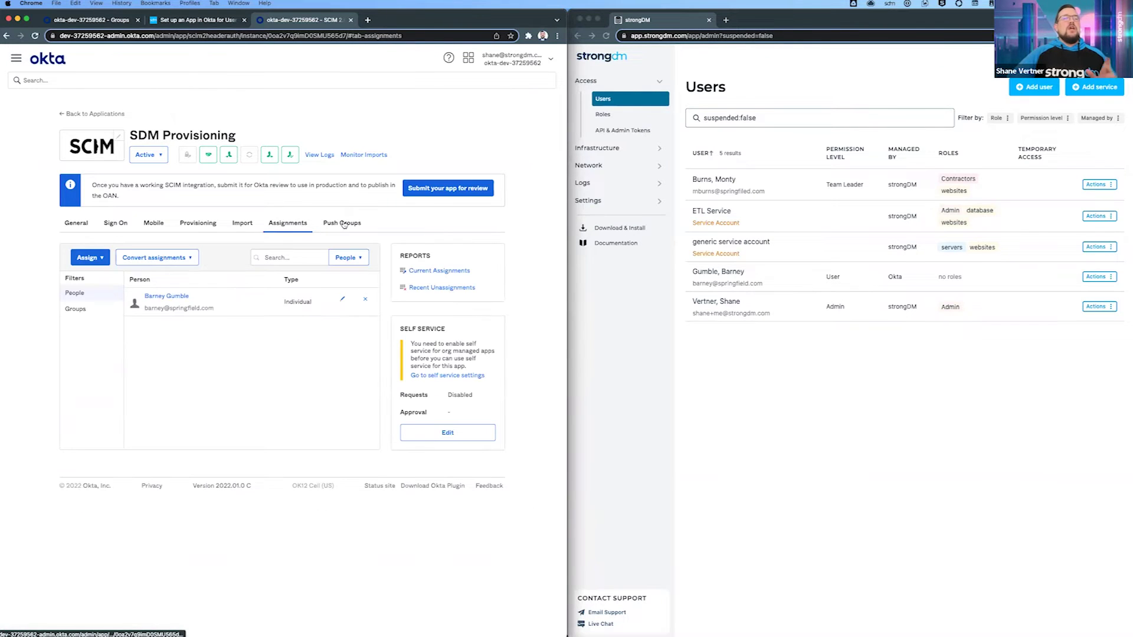
# Assign the Contractors group to SDM Provisioning and save the assignment
pyautogui.click(88, 257)
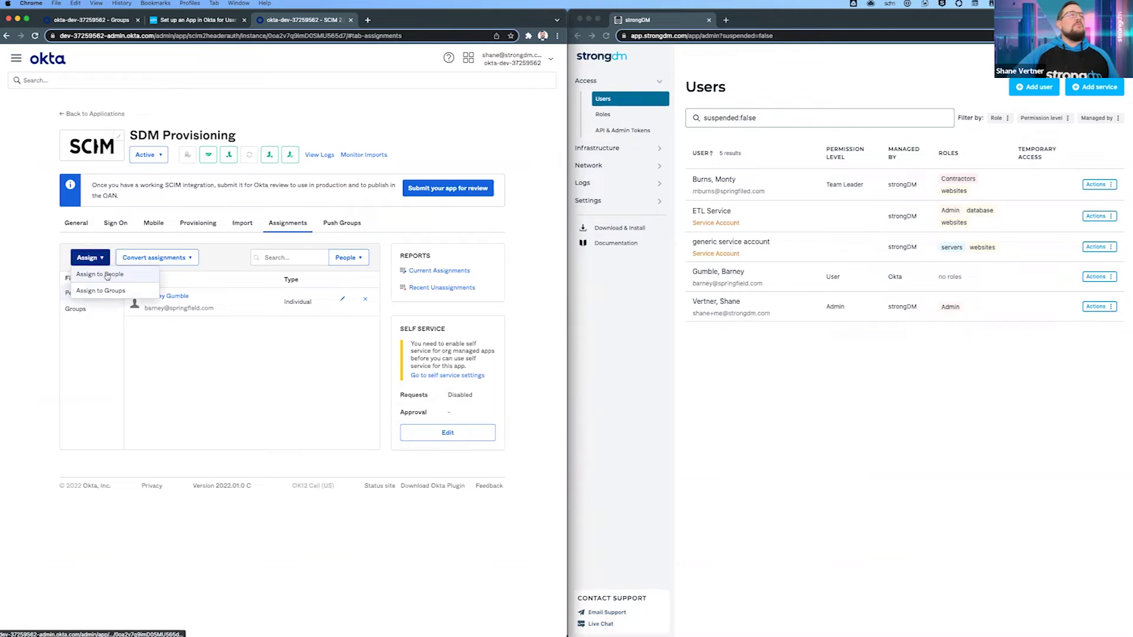
pyautogui.click(116, 291)
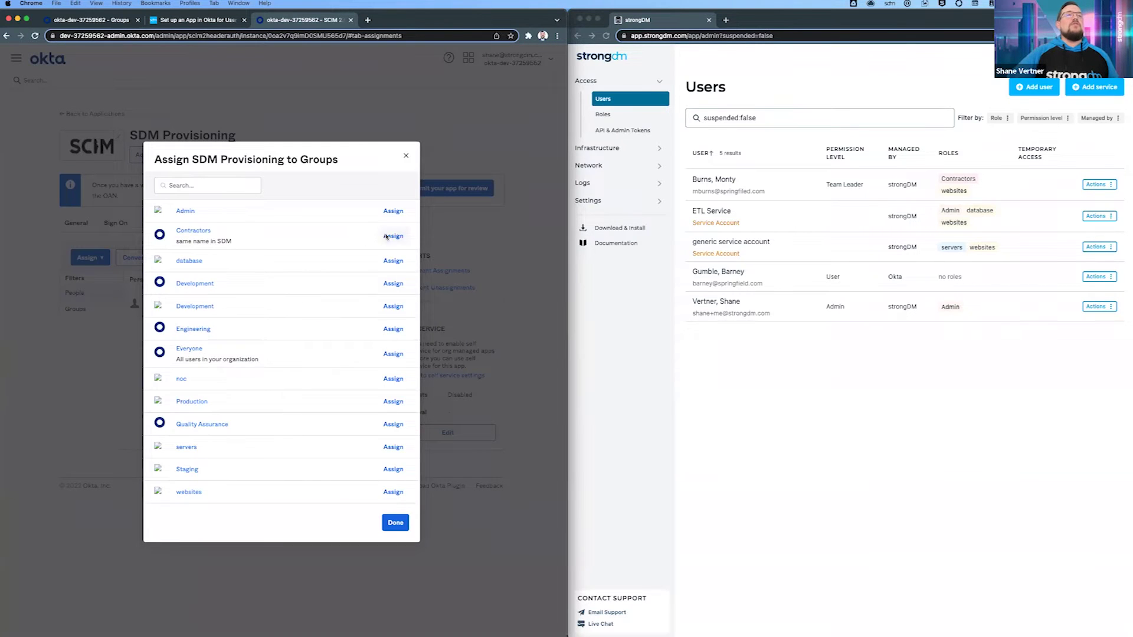
pyautogui.click(386, 236)
pyautogui.click(296, 517)
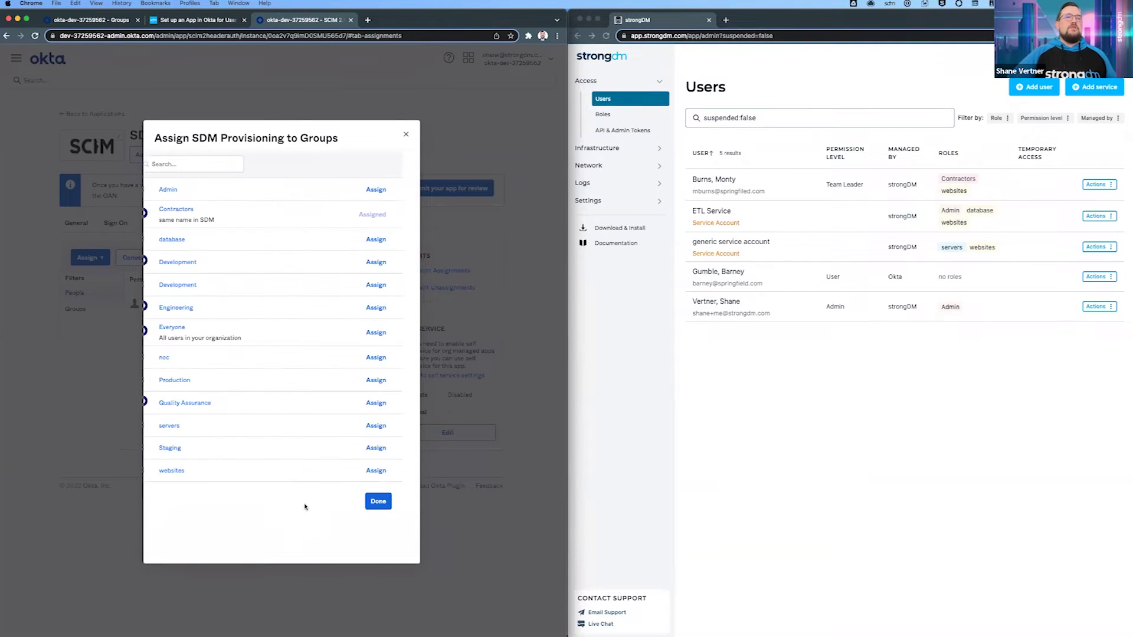
pyautogui.click(395, 502)
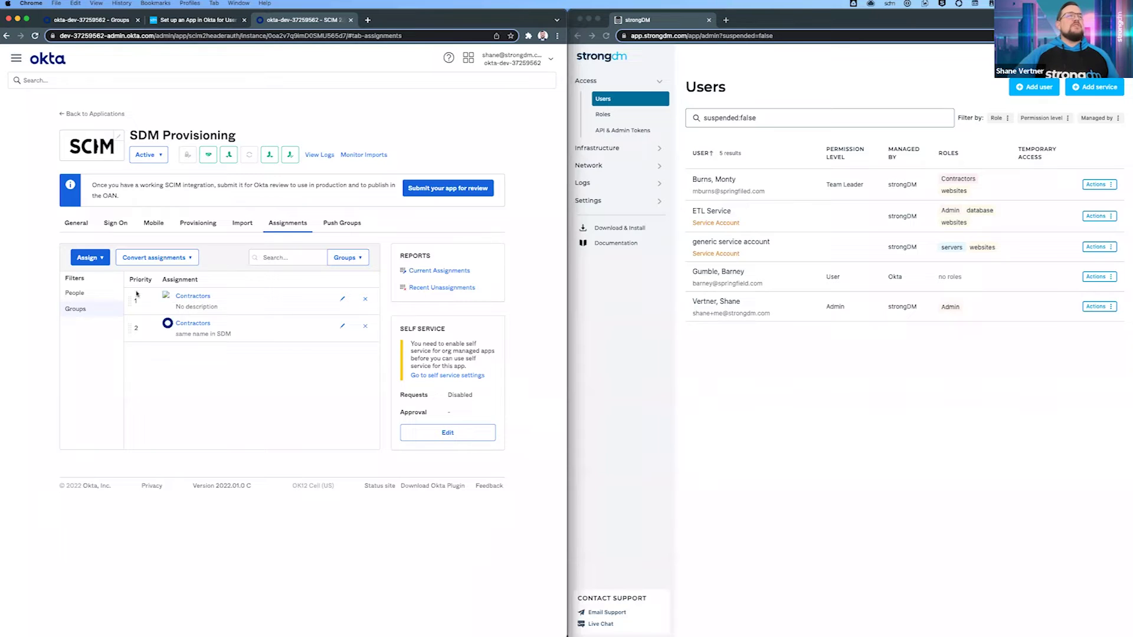
# Check the app's people and group assignments, then reload StrongDM's Users page
pyautogui.click(98, 293)
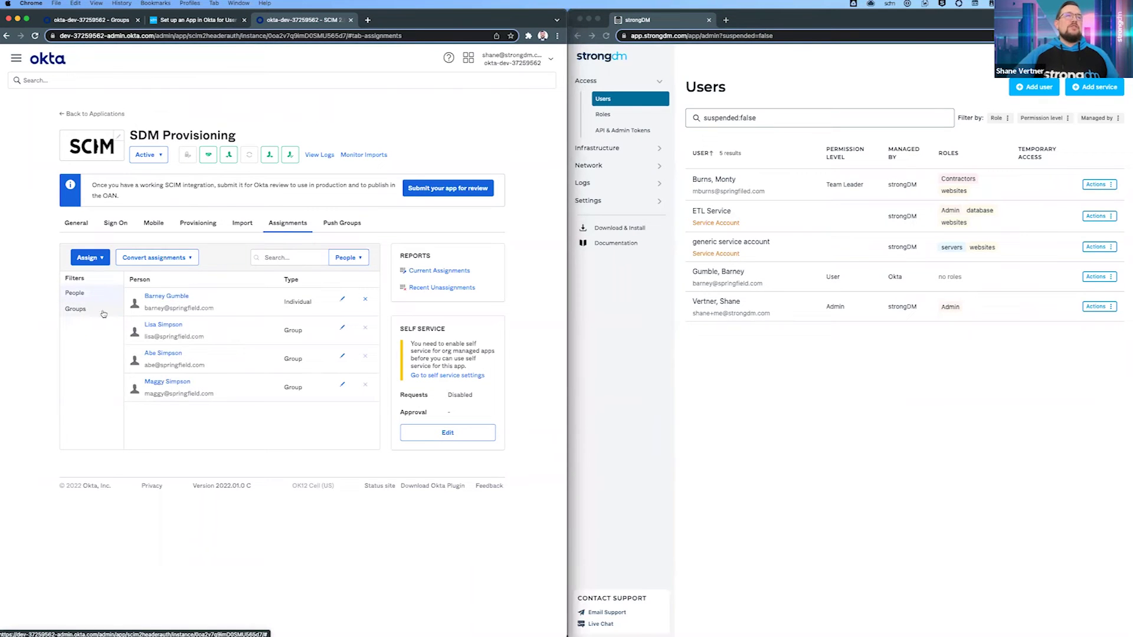
pyautogui.click(75, 309)
pyautogui.rightClick(758, 402)
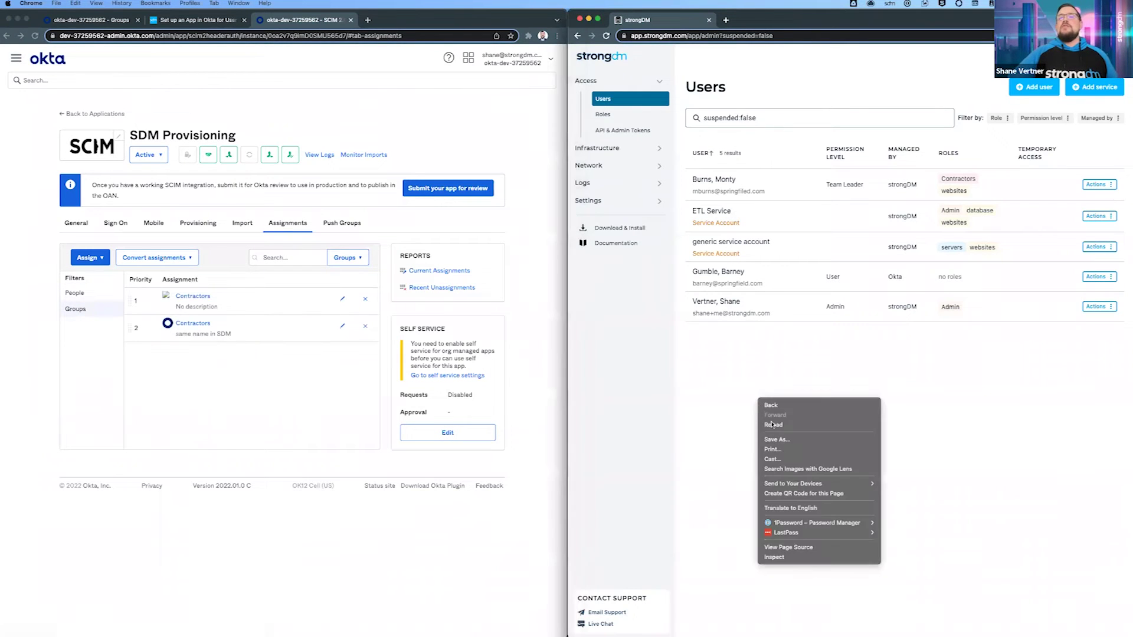
pyautogui.click(772, 424)
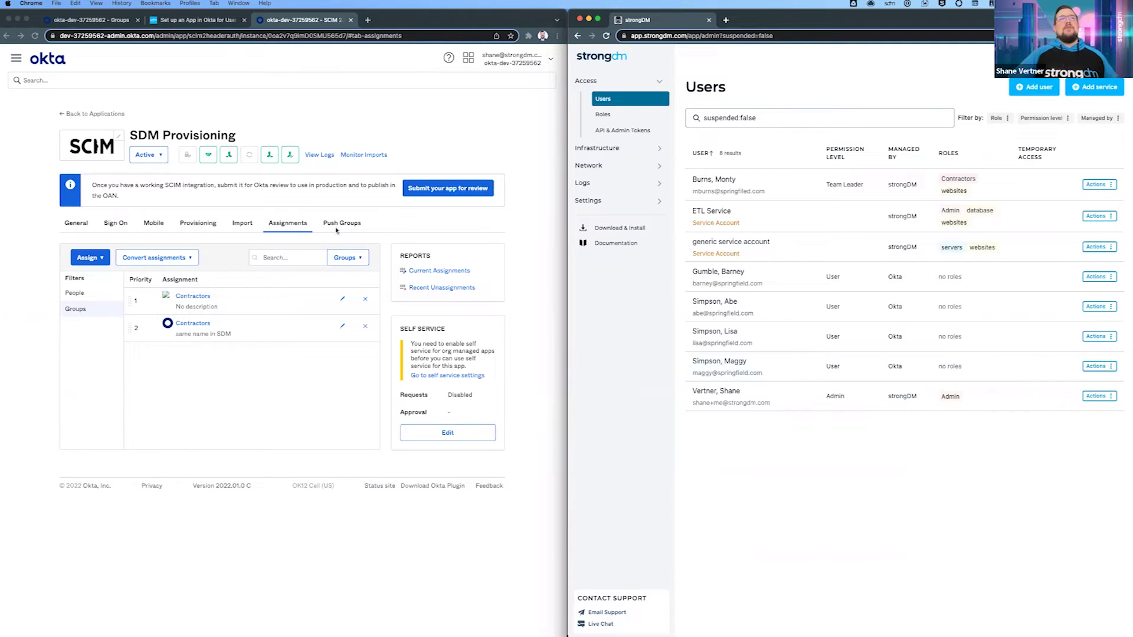
# Refresh the app groups fetched from StrongDM in the Push Groups tab
pyautogui.click(339, 224)
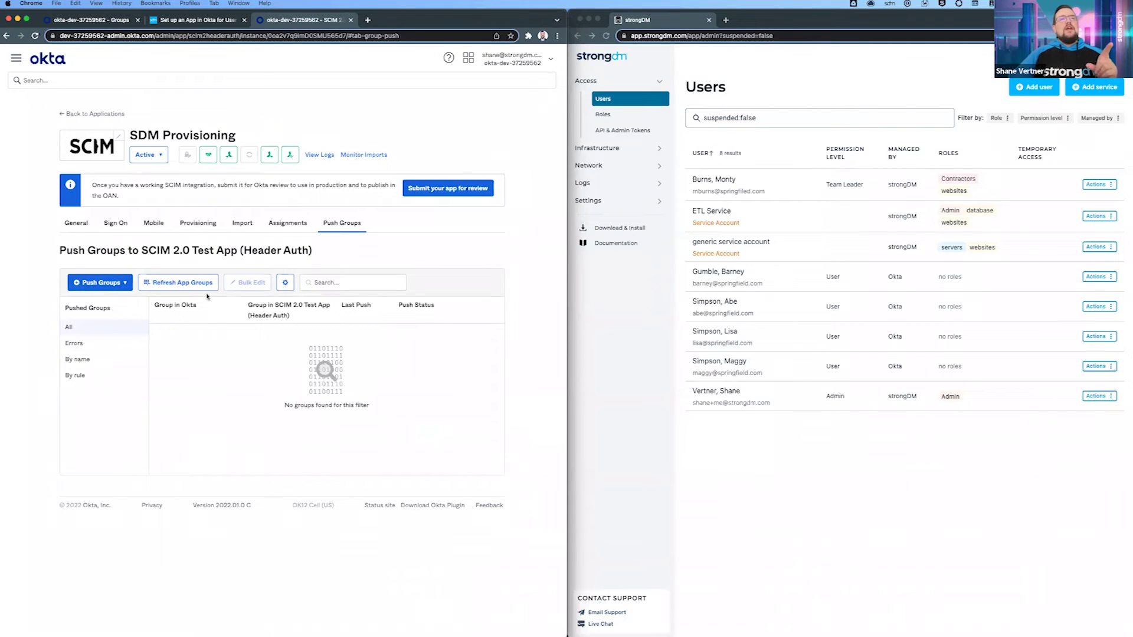
pyautogui.click(602, 114)
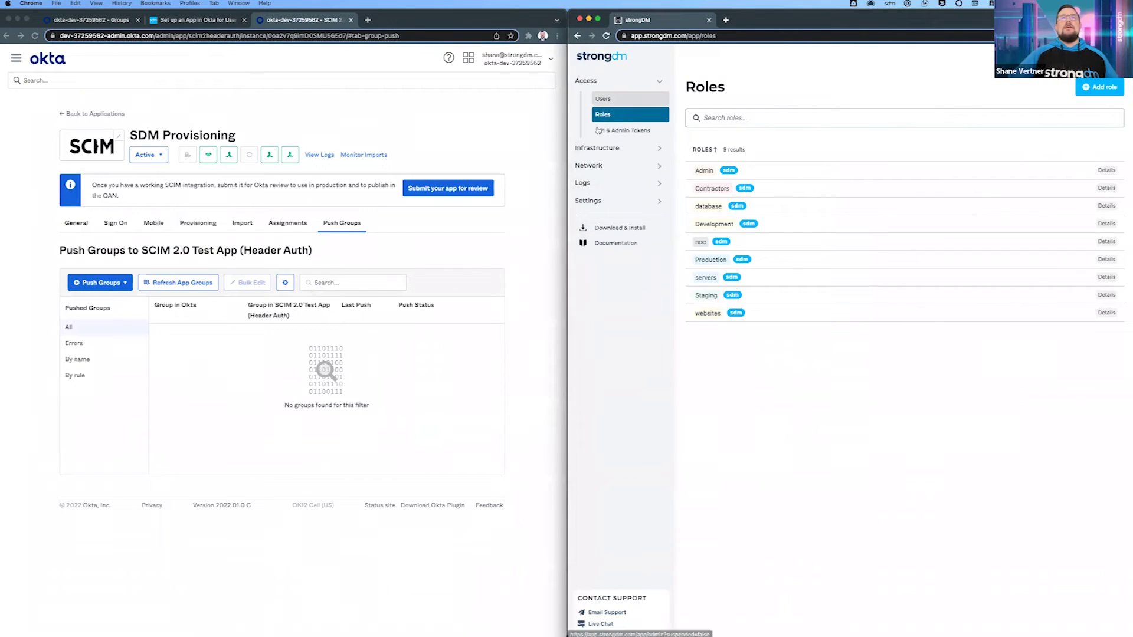
pyautogui.click(170, 282)
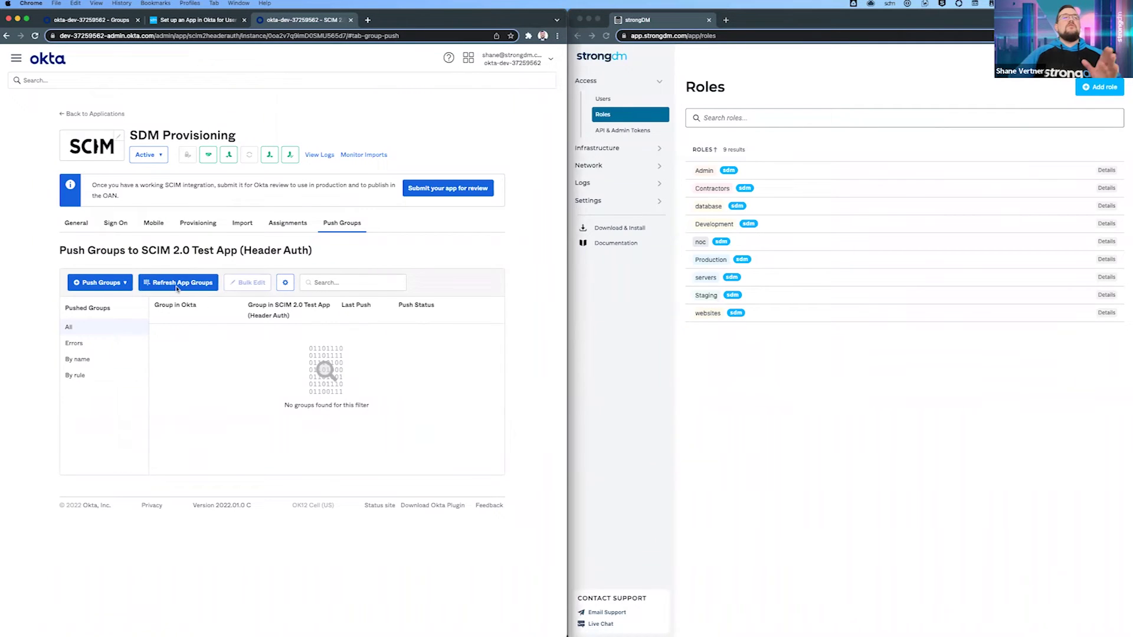
pyautogui.click(626, 106)
# Try pushing the Contractors group by name, which fails due to its app assignments
pyautogui.click(112, 282)
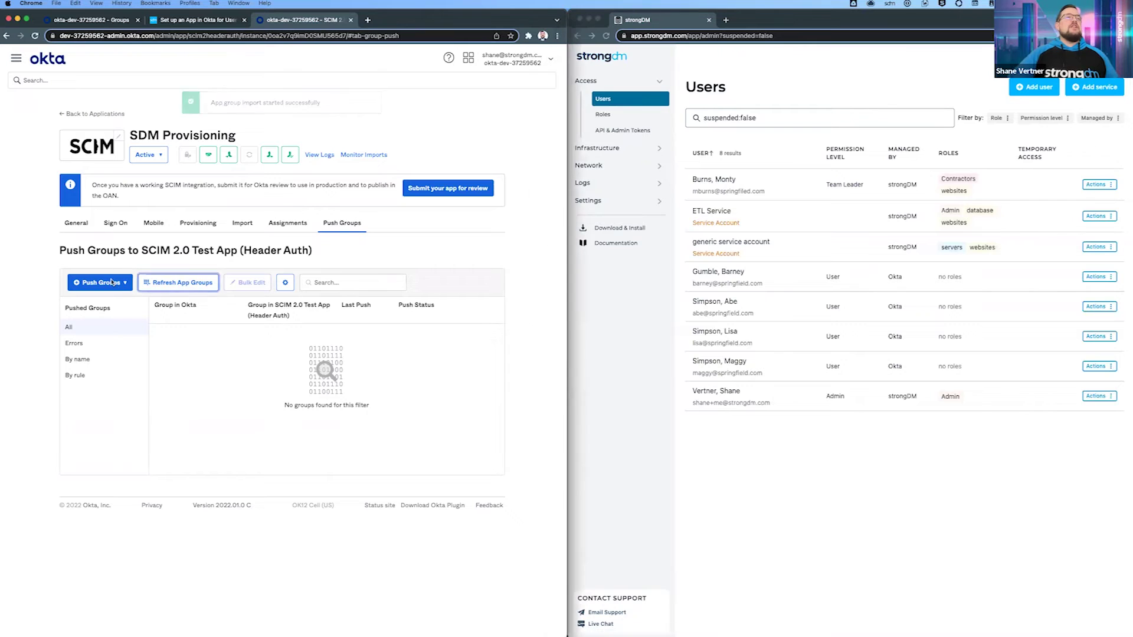
pyautogui.click(112, 282)
pyautogui.click(119, 312)
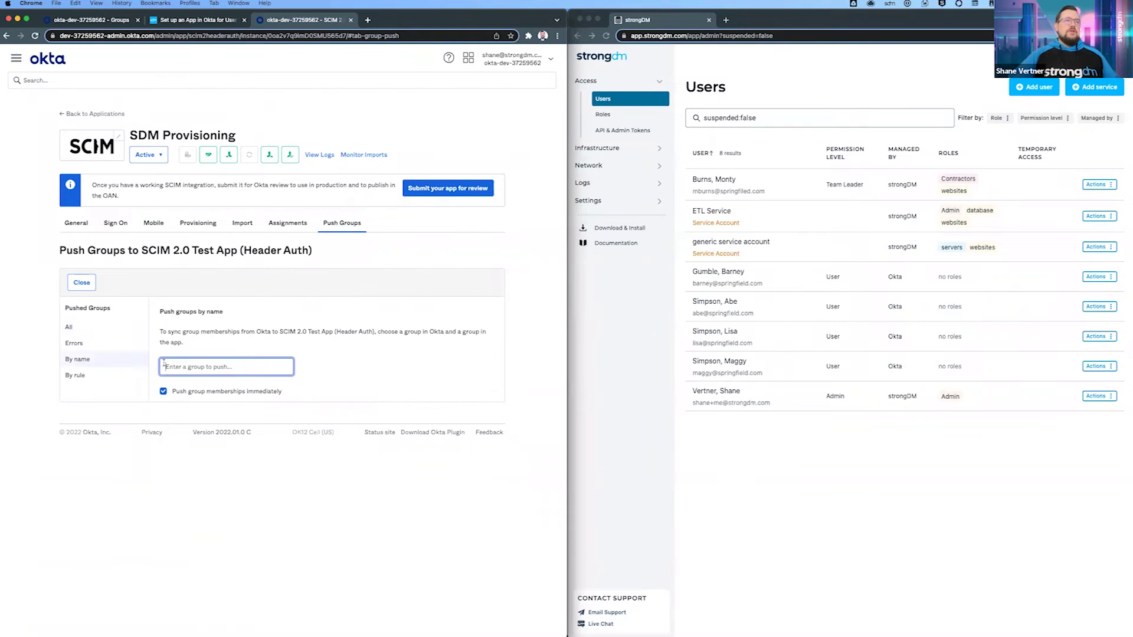
pyautogui.write('c')
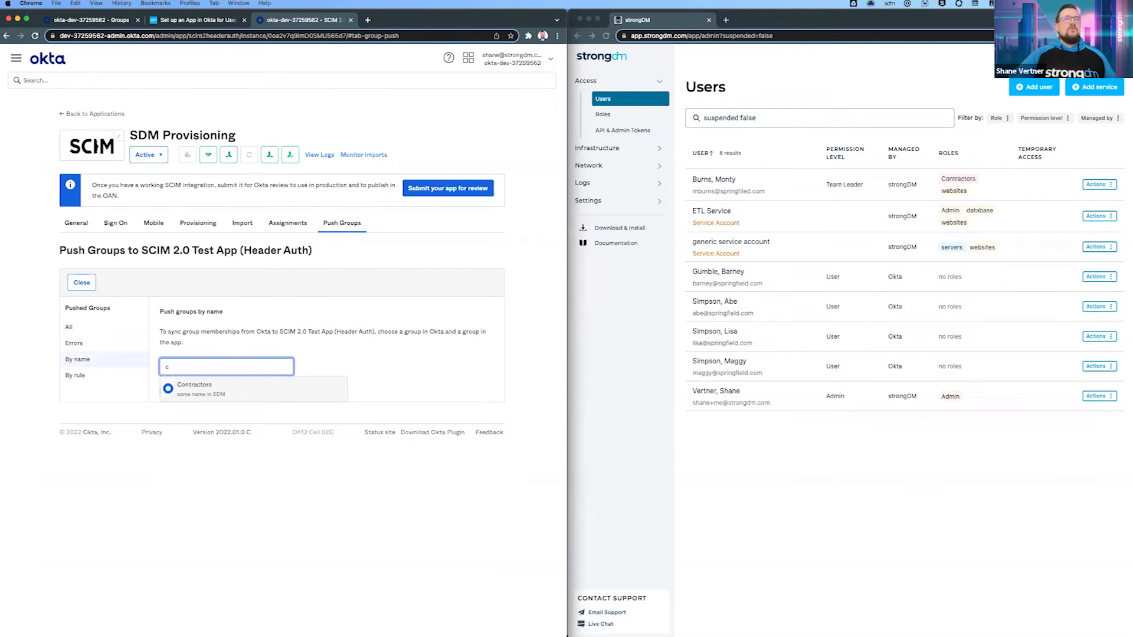
pyautogui.click(199, 390)
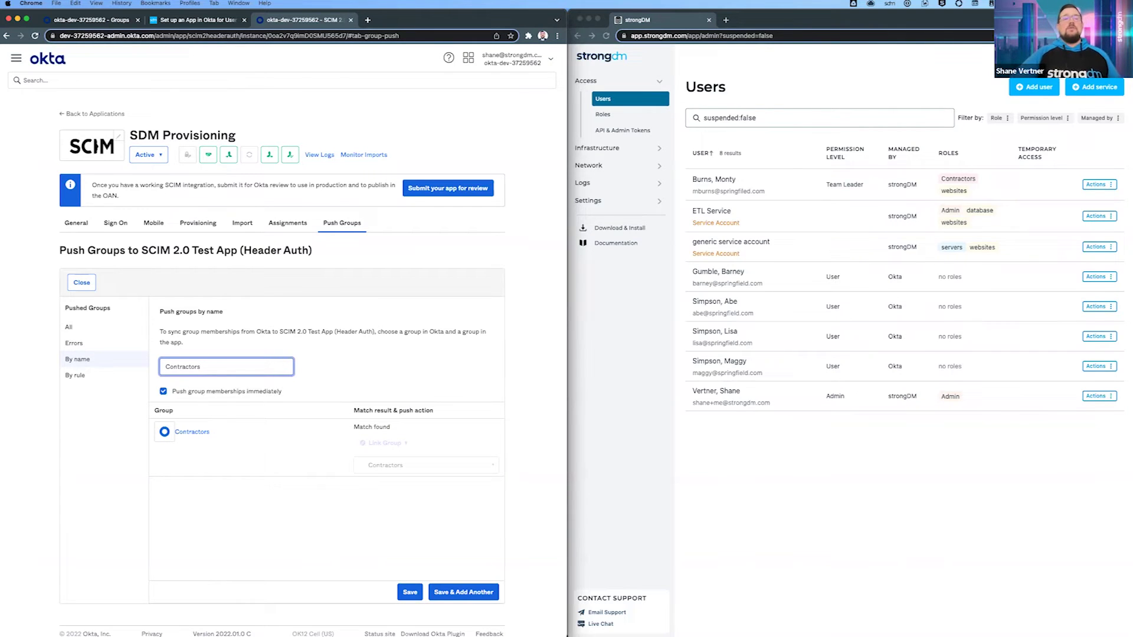
pyautogui.click(409, 592)
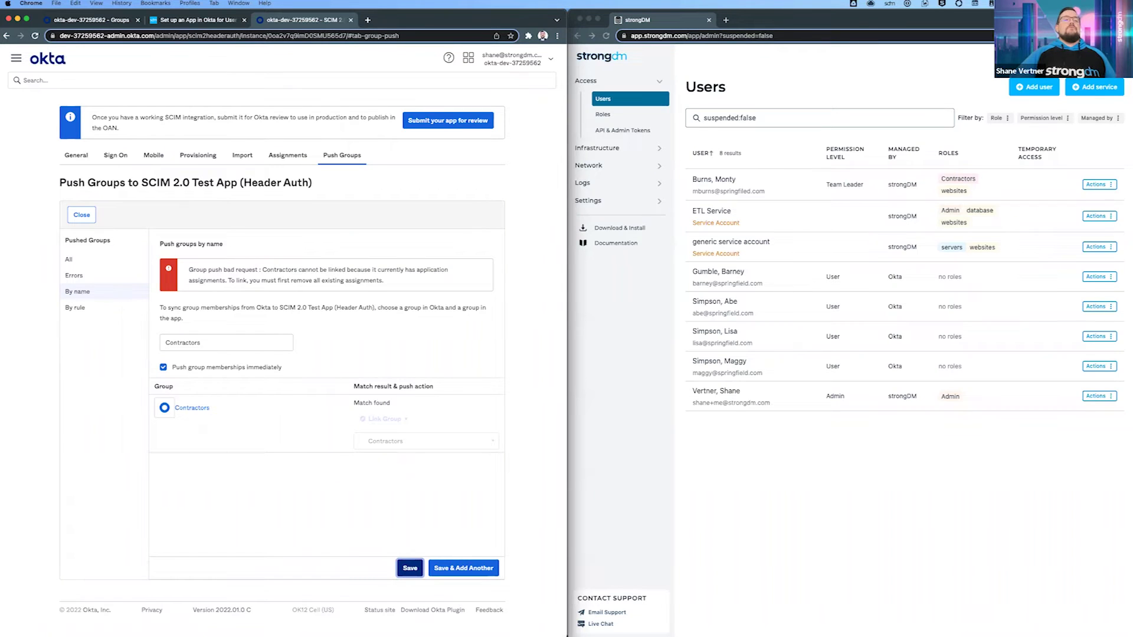
pyautogui.press('Return')
pyautogui.press('Return')
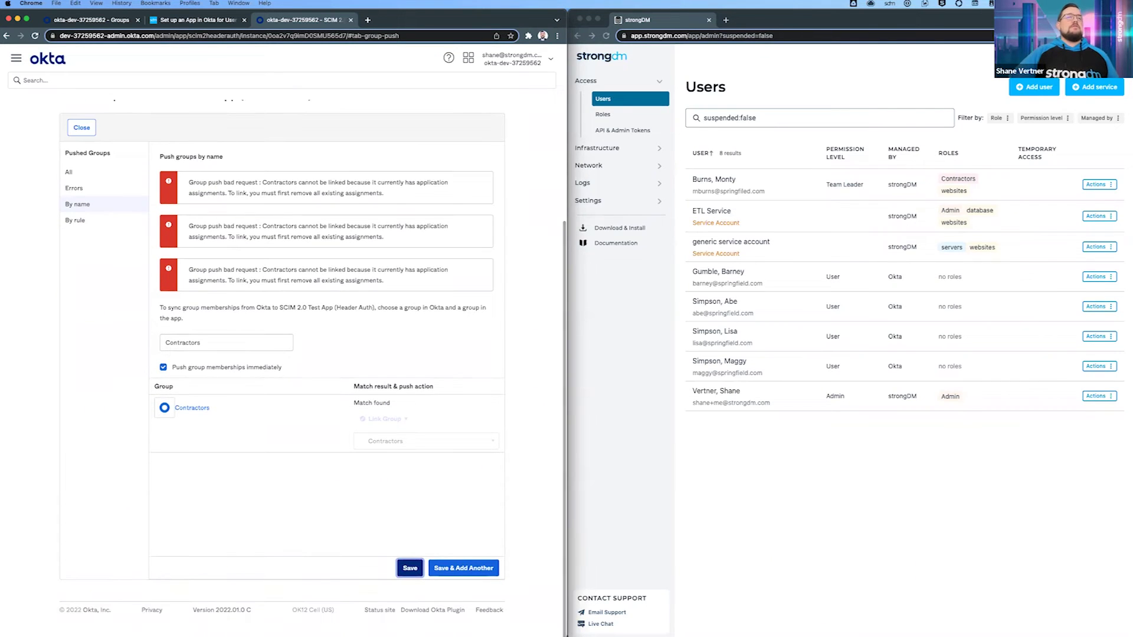
pyautogui.scroll(-2, 313, 366)
pyautogui.scroll(4, 281, 366)
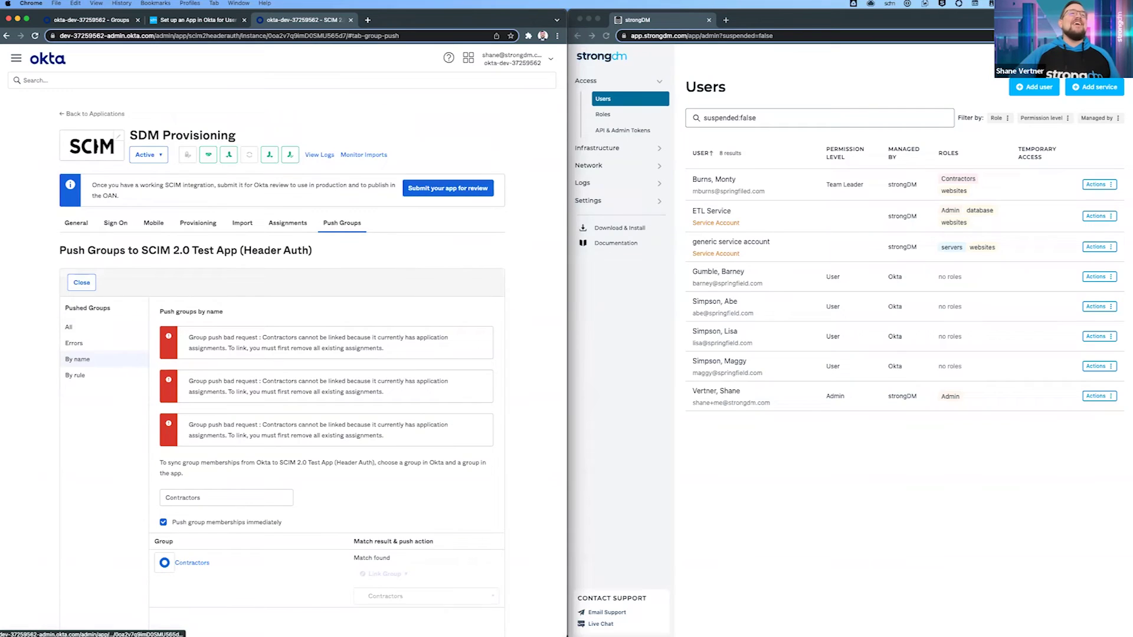
# Remove the Contractors group assignment from the SDM Provisioning app
pyautogui.click(288, 222)
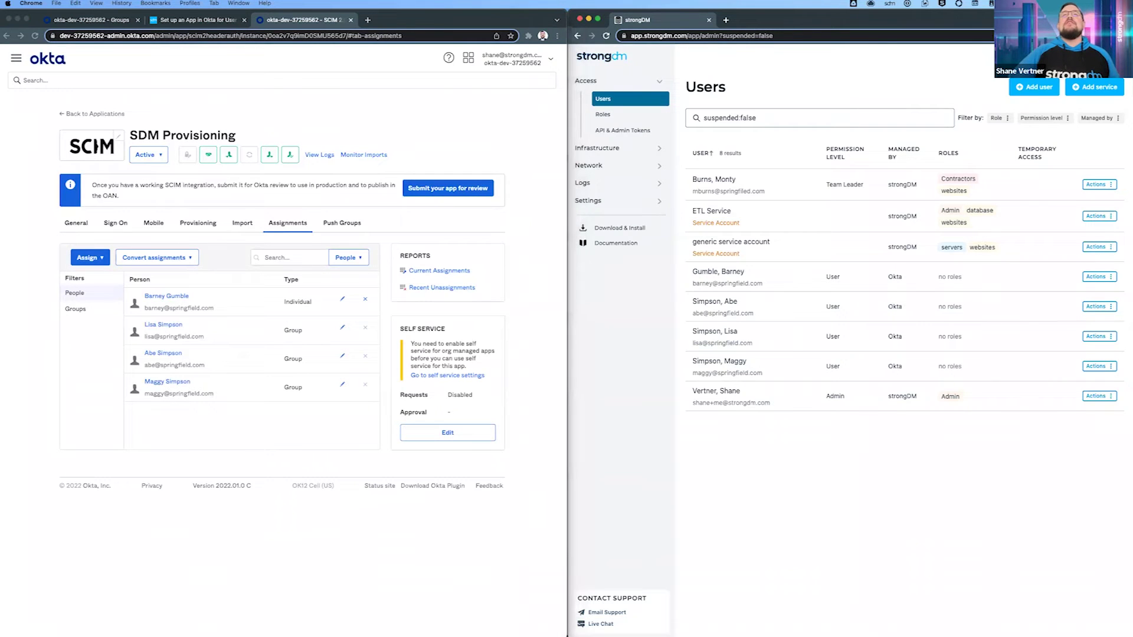
pyautogui.click(602, 114)
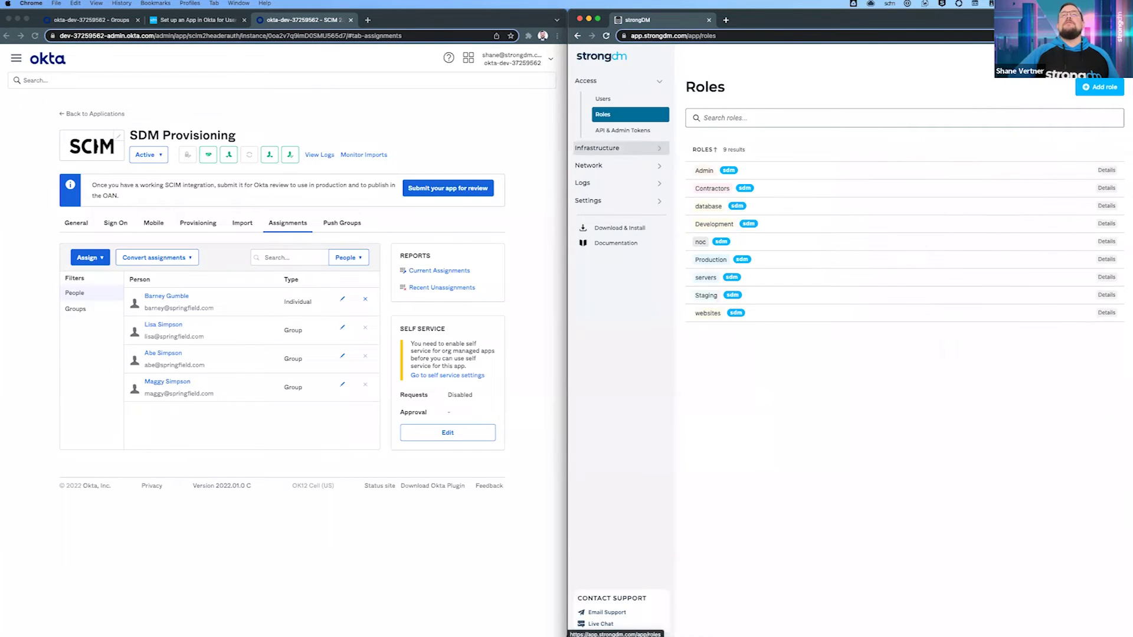
pyautogui.click(602, 98)
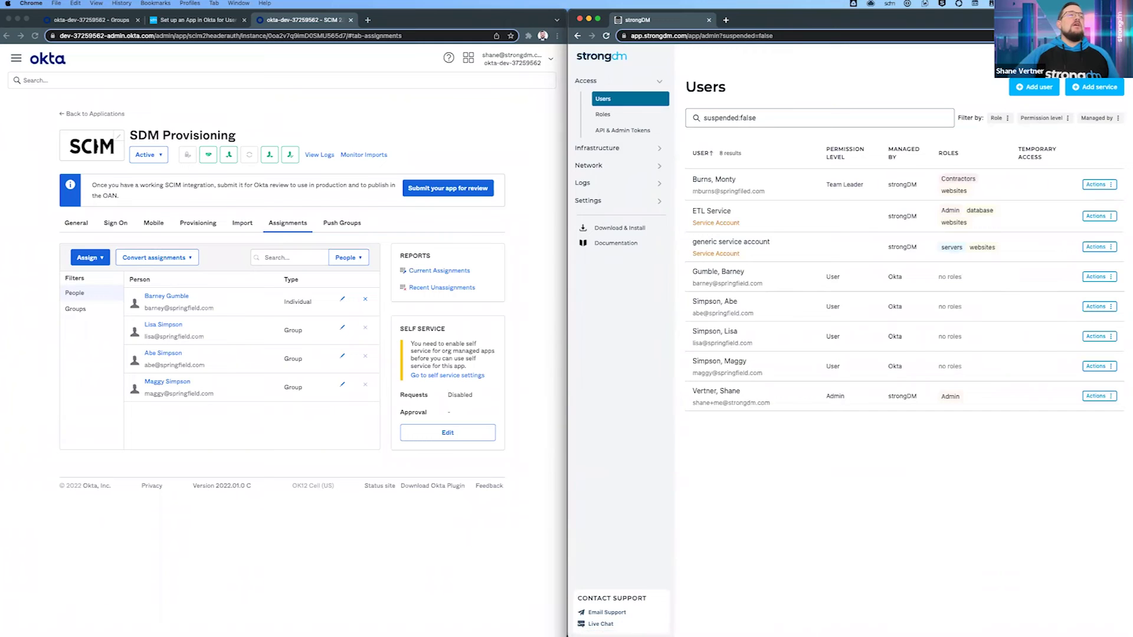
pyautogui.click(76, 308)
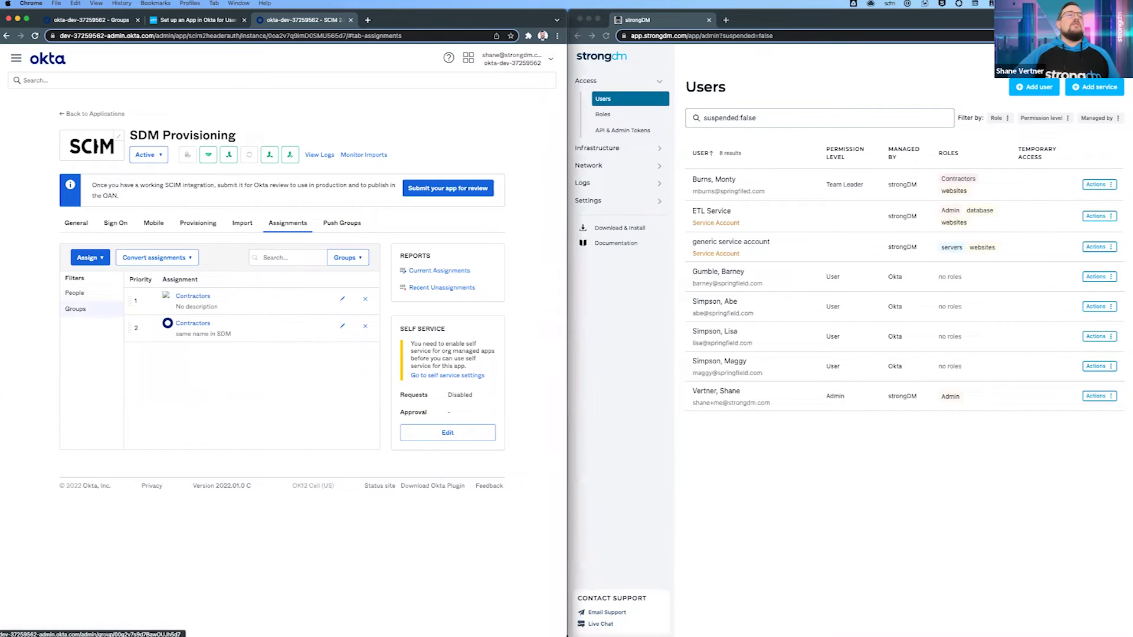
pyautogui.click(365, 298)
pyautogui.click(334, 373)
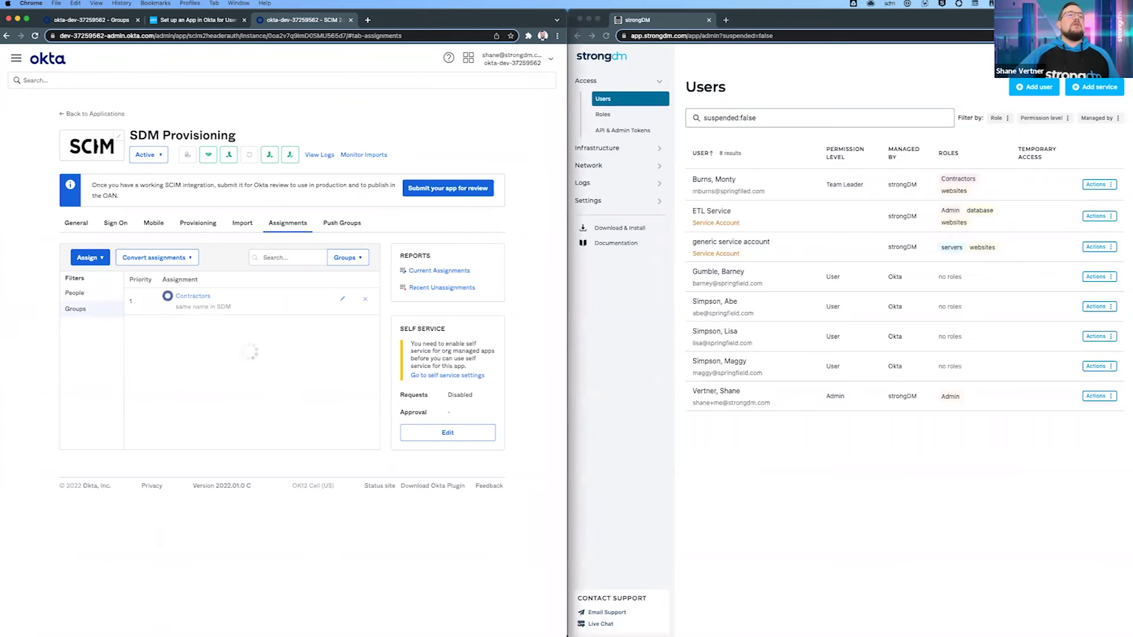
pyautogui.click(74, 292)
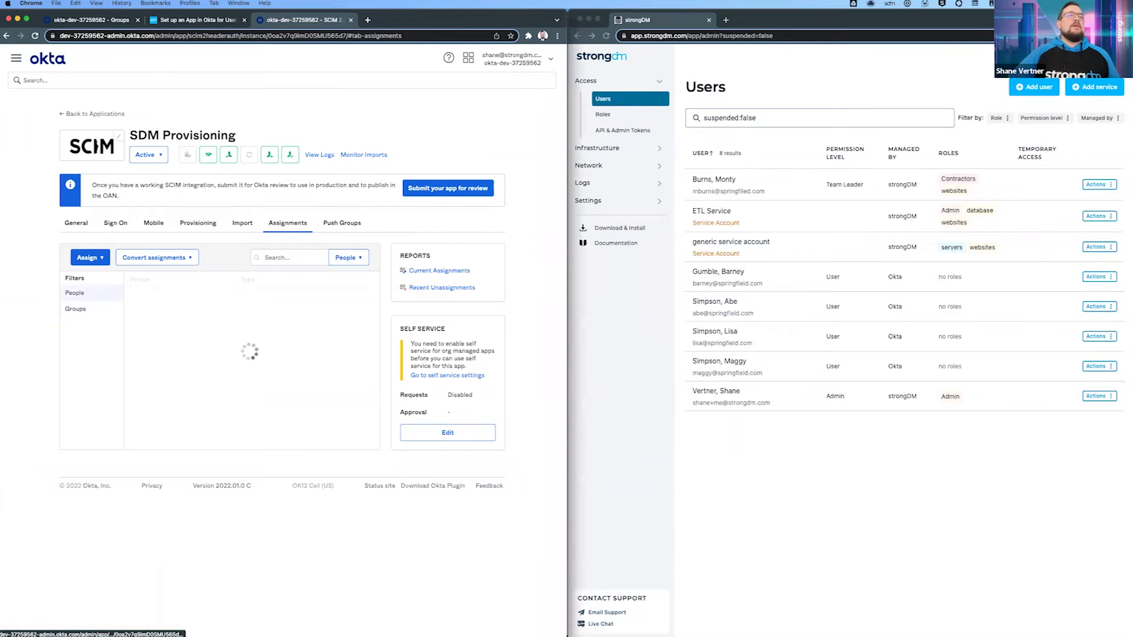
# Push the Contractors group to SDM Provisioning by name and save
pyautogui.click(342, 223)
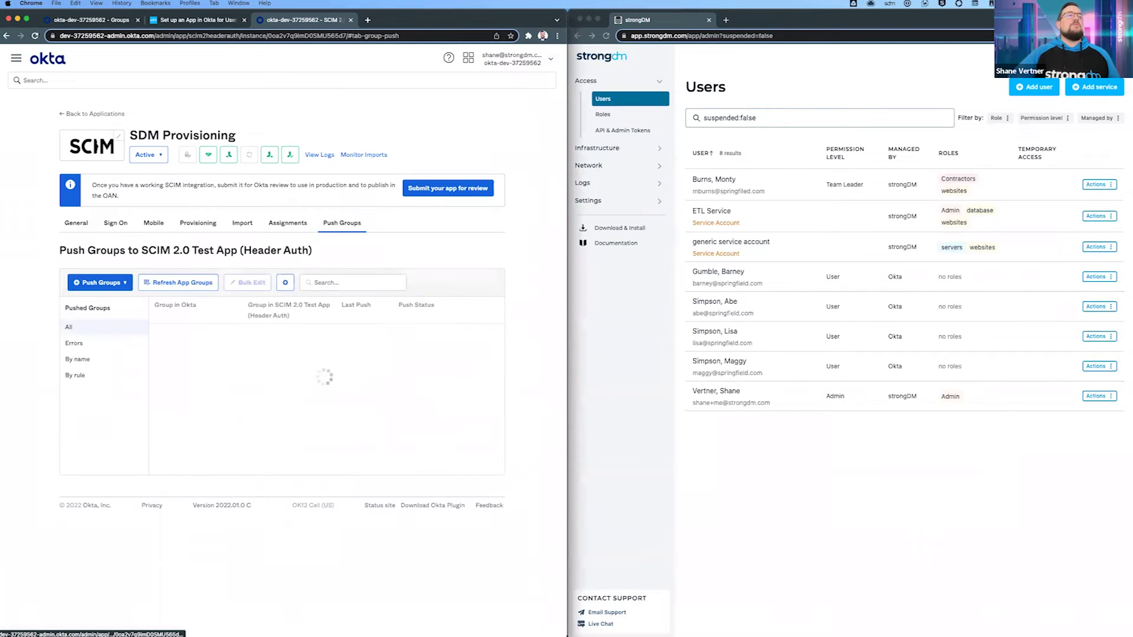
pyautogui.click(100, 281)
pyautogui.click(103, 298)
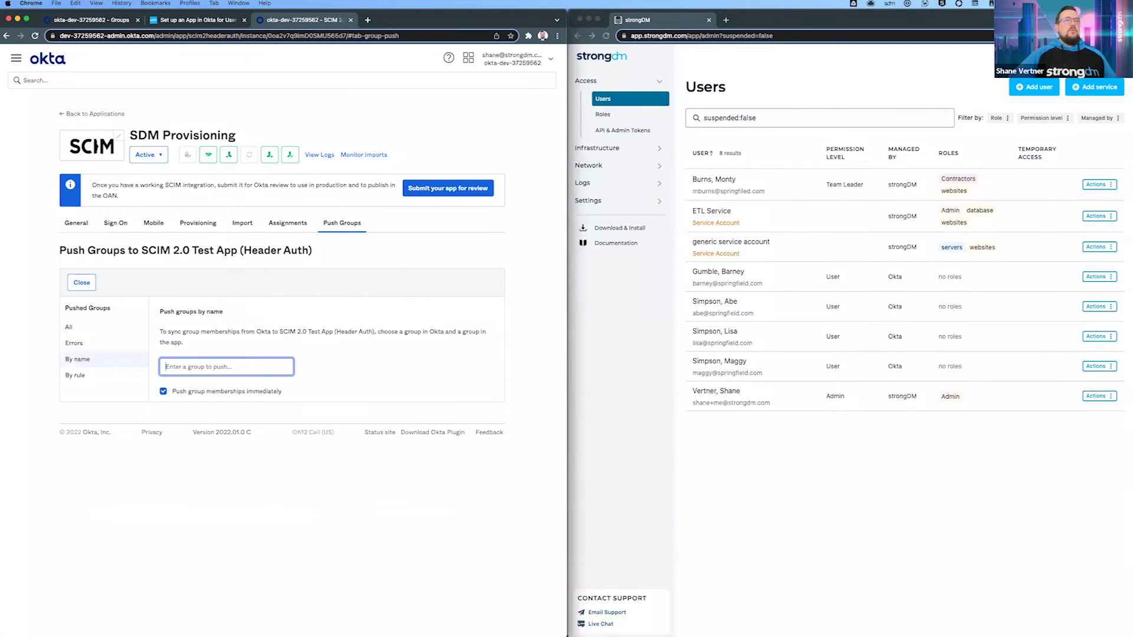
pyautogui.write('Contractors')
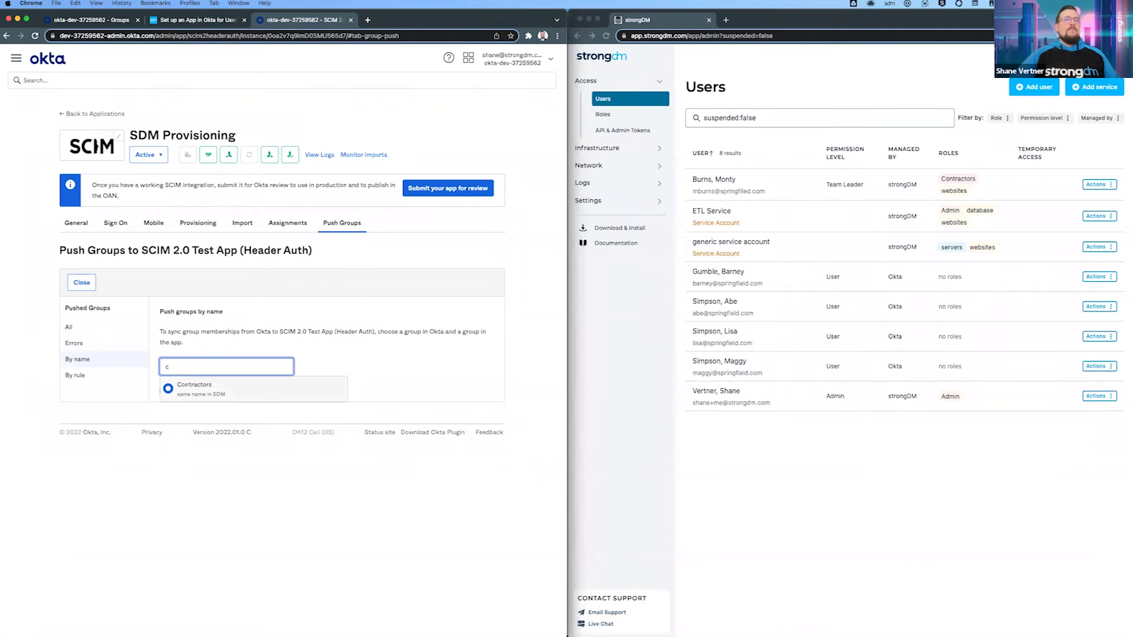
pyautogui.press('Return')
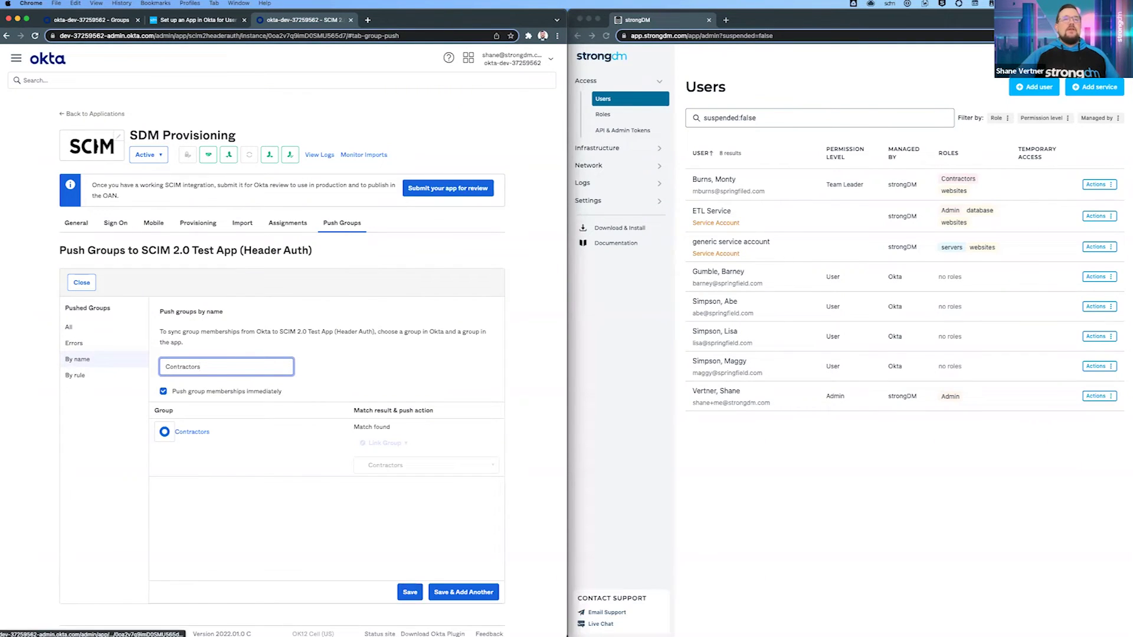
pyautogui.click(410, 592)
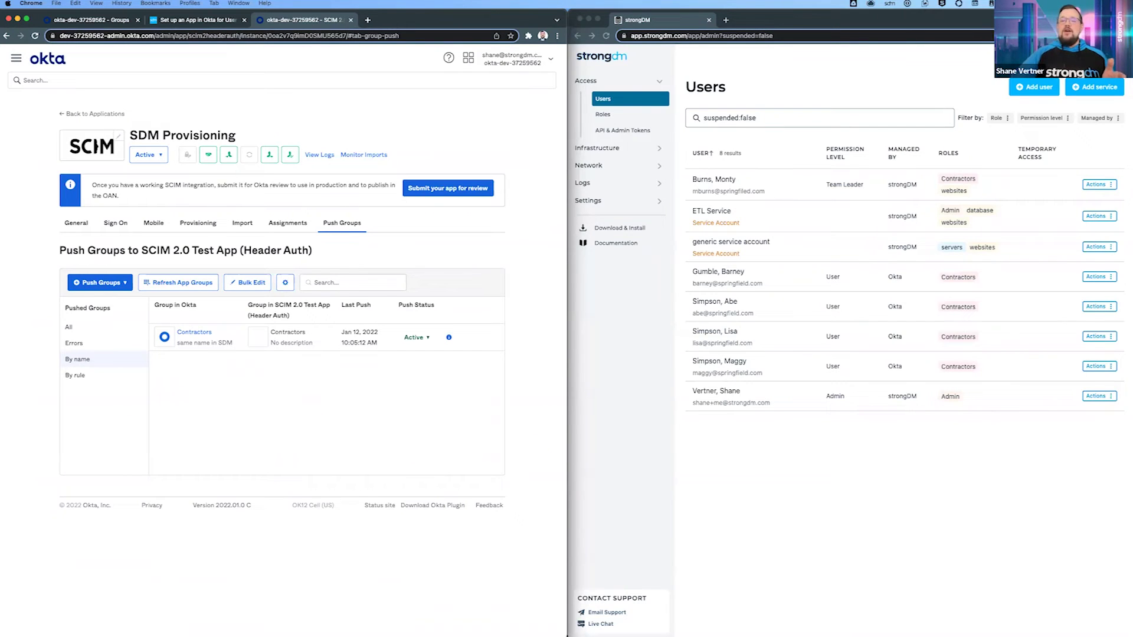
# Inspect the Contractors role's users and access rules in StrongDM, then return to all roles
pyautogui.press('super+grave')
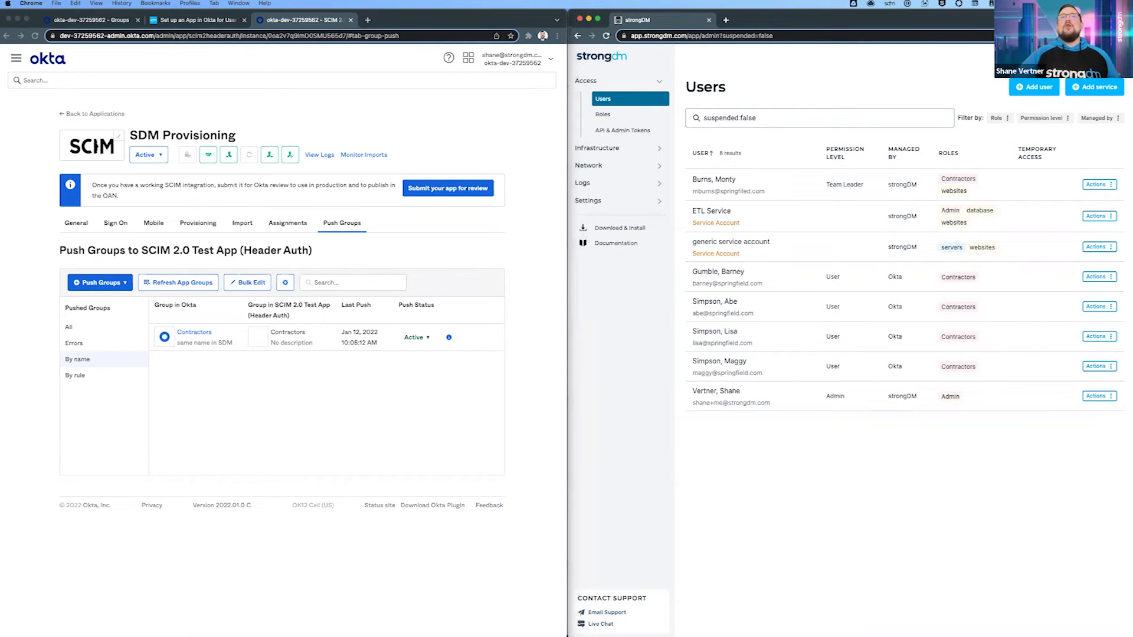
pyautogui.click(602, 114)
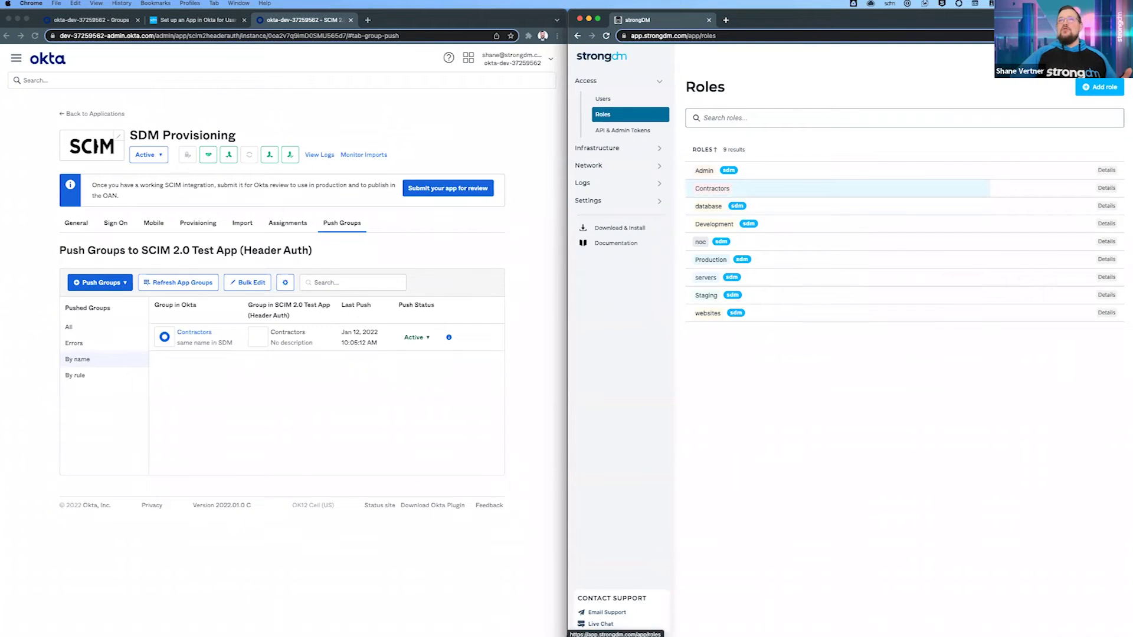
pyautogui.click(712, 188)
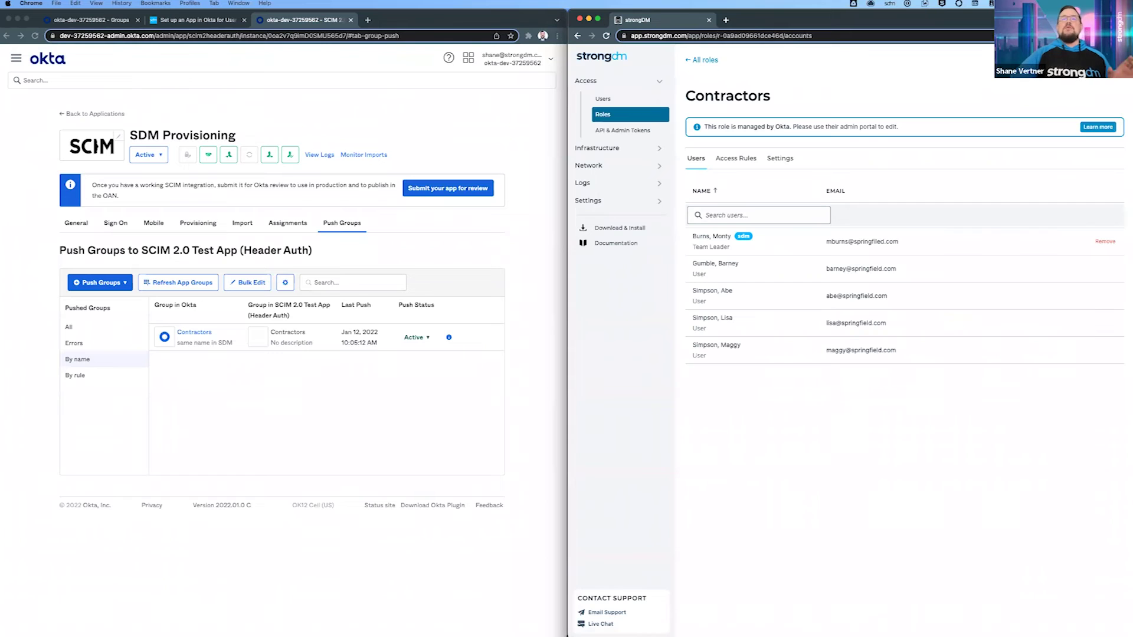
pyautogui.click(736, 158)
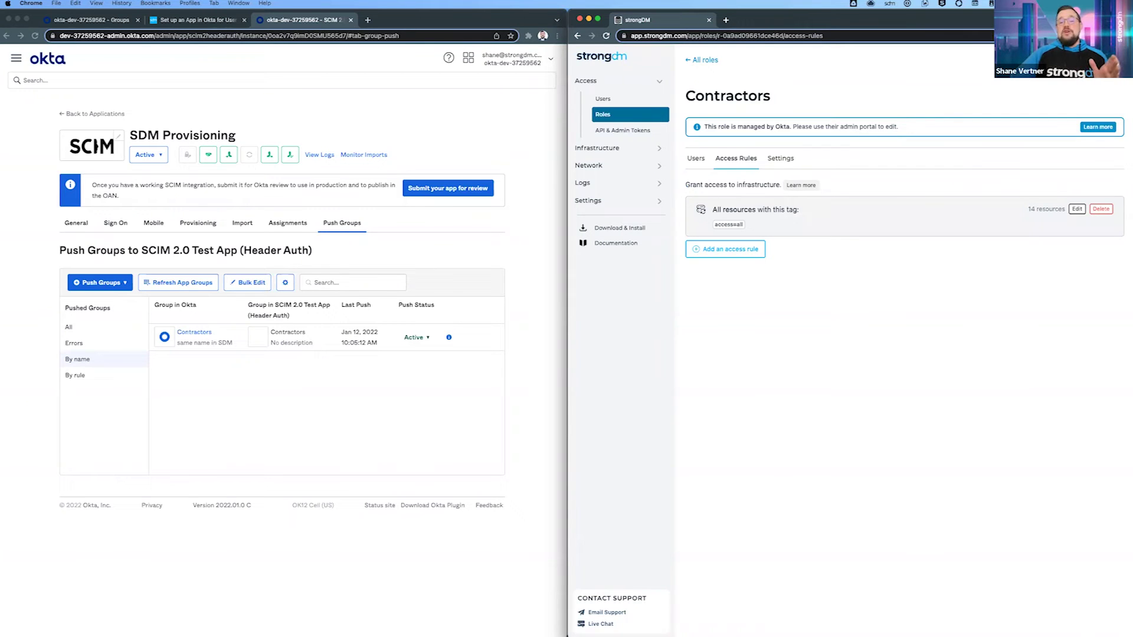
pyautogui.click(703, 59)
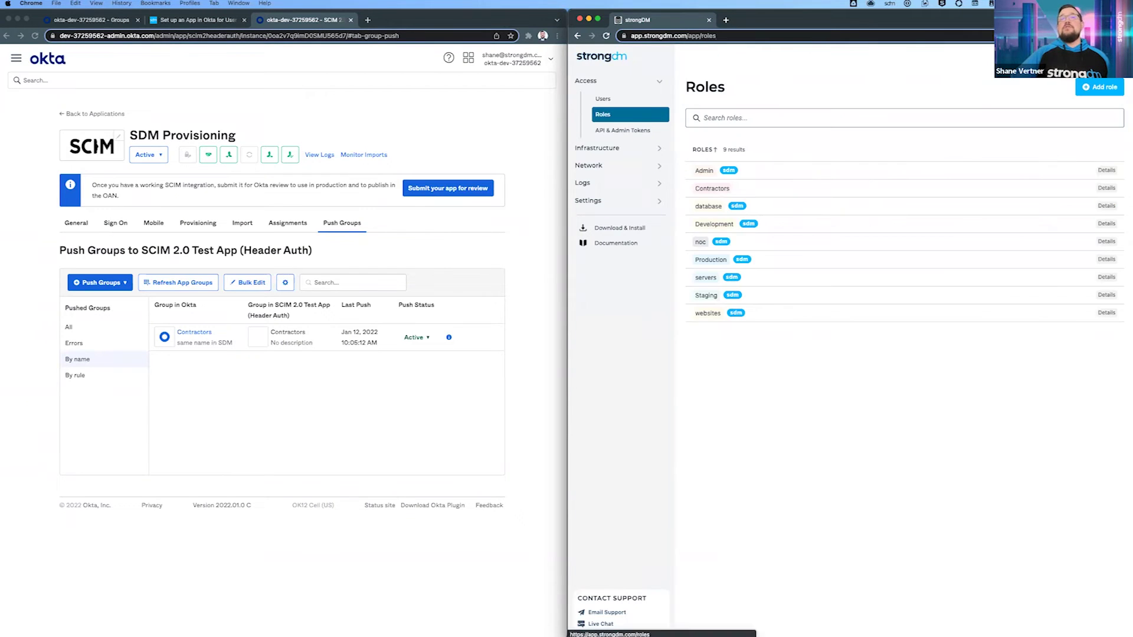
# Assign the Engineering group to SDM Provisioning via Assign to Groups
pyautogui.click(118, 343)
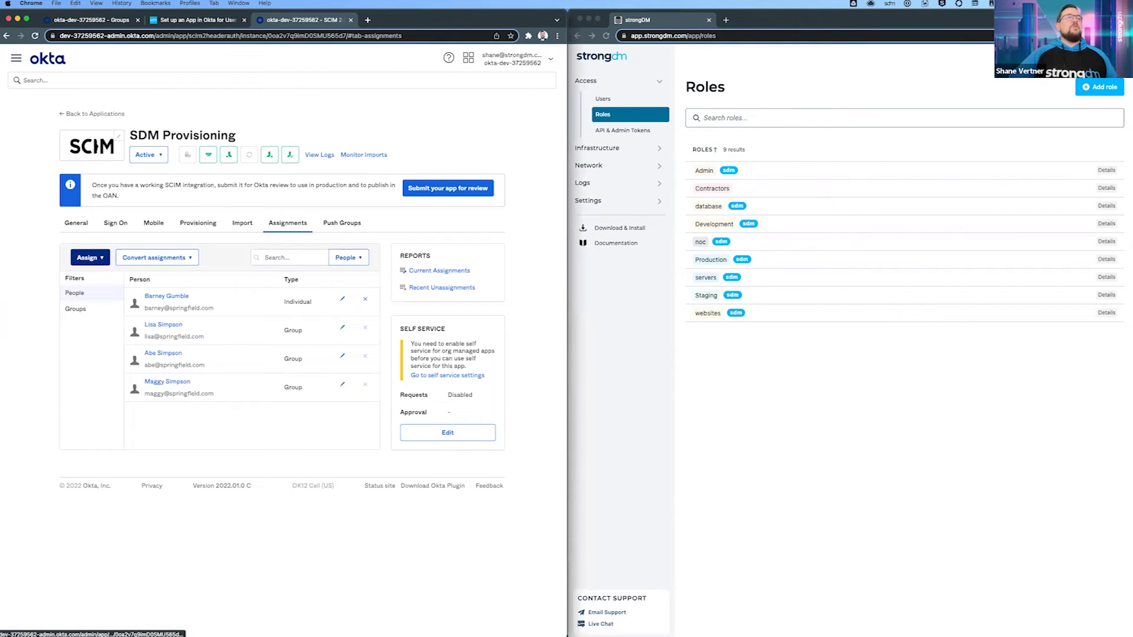
pyautogui.click(89, 258)
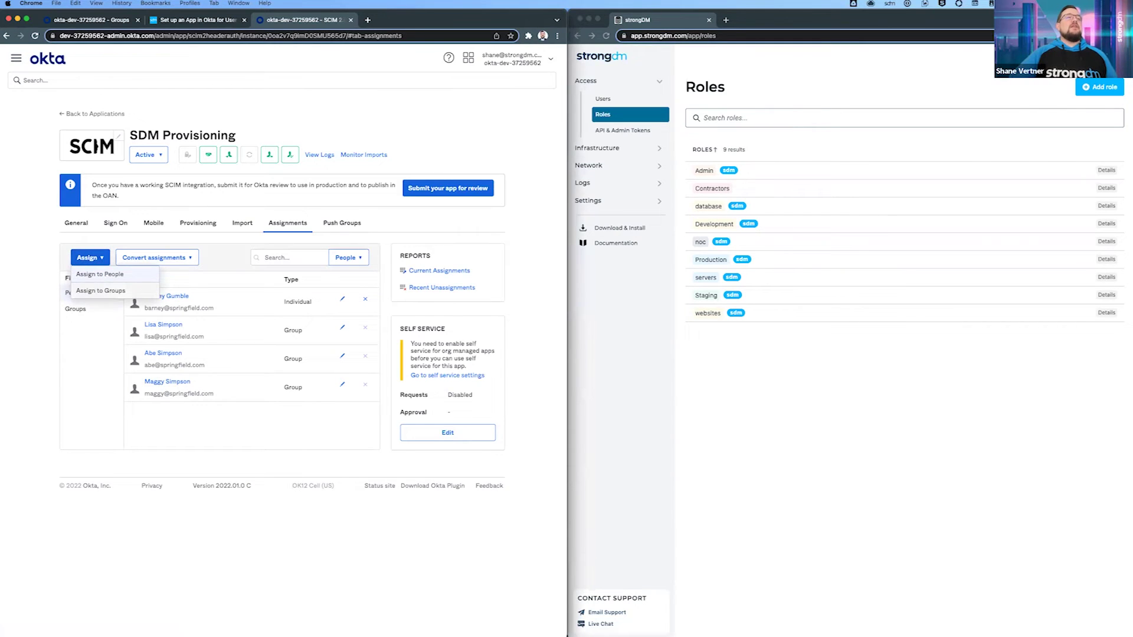
pyautogui.click(100, 290)
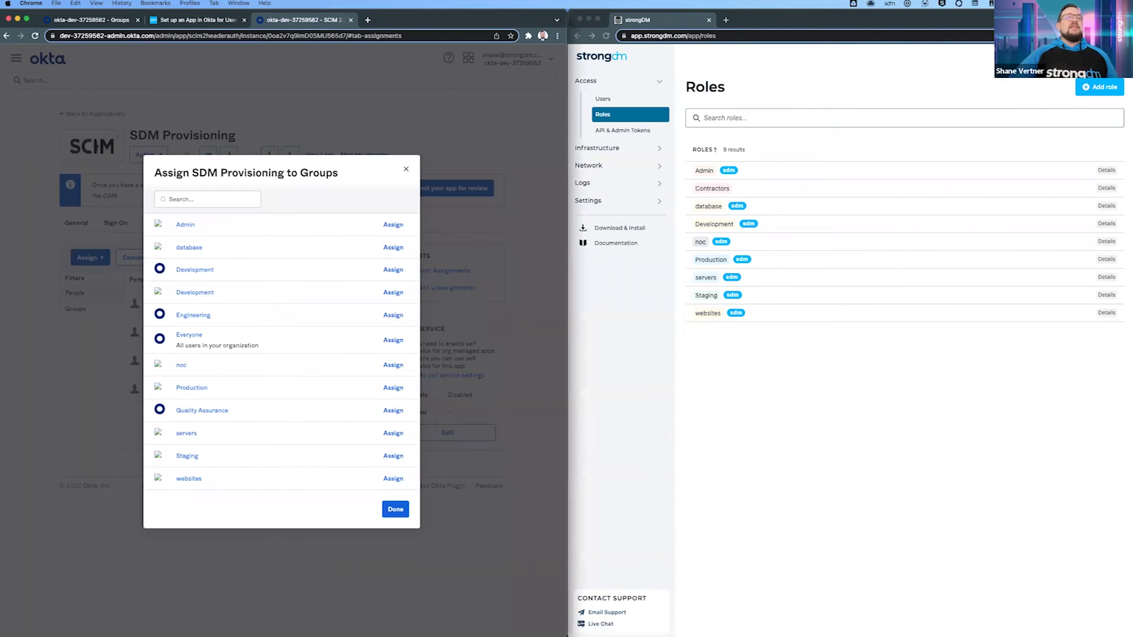
pyautogui.click(393, 315)
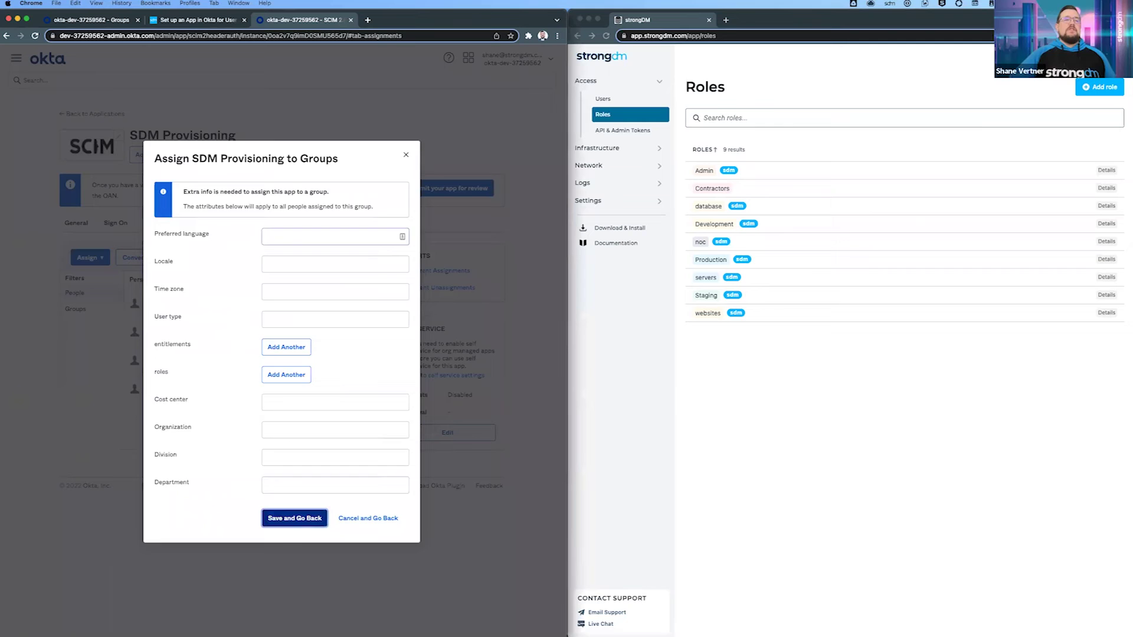
pyautogui.click(391, 487)
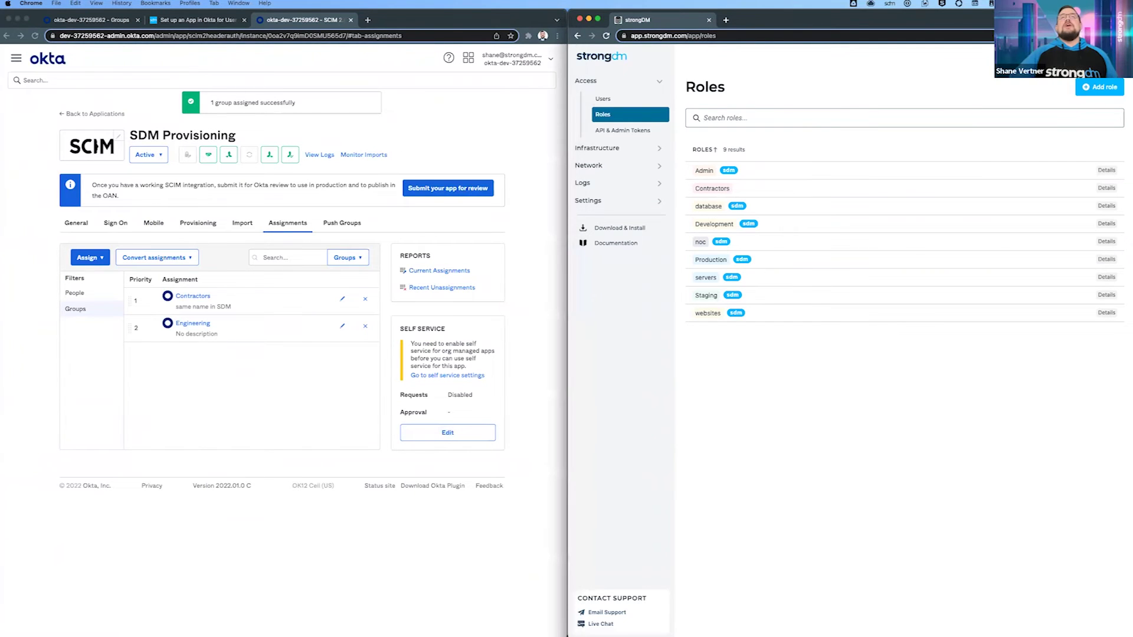
# Select the Engineering group for pushing by name in the Push Groups tab
pyautogui.click(603, 99)
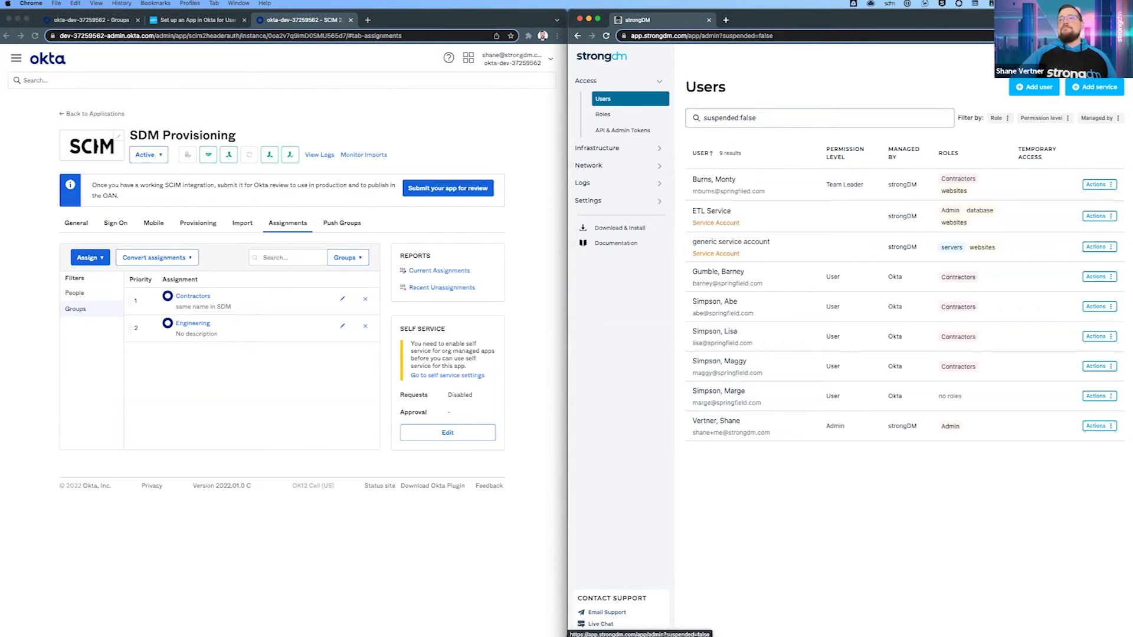
pyautogui.doubleClick(954, 396)
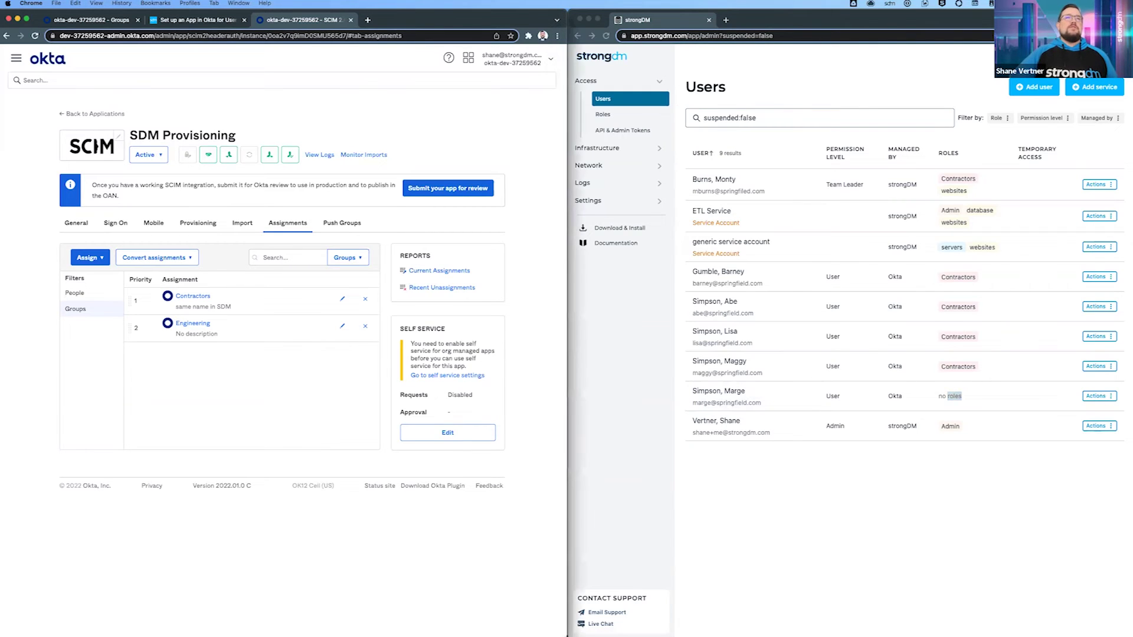
pyautogui.click(342, 222)
pyautogui.click(100, 282)
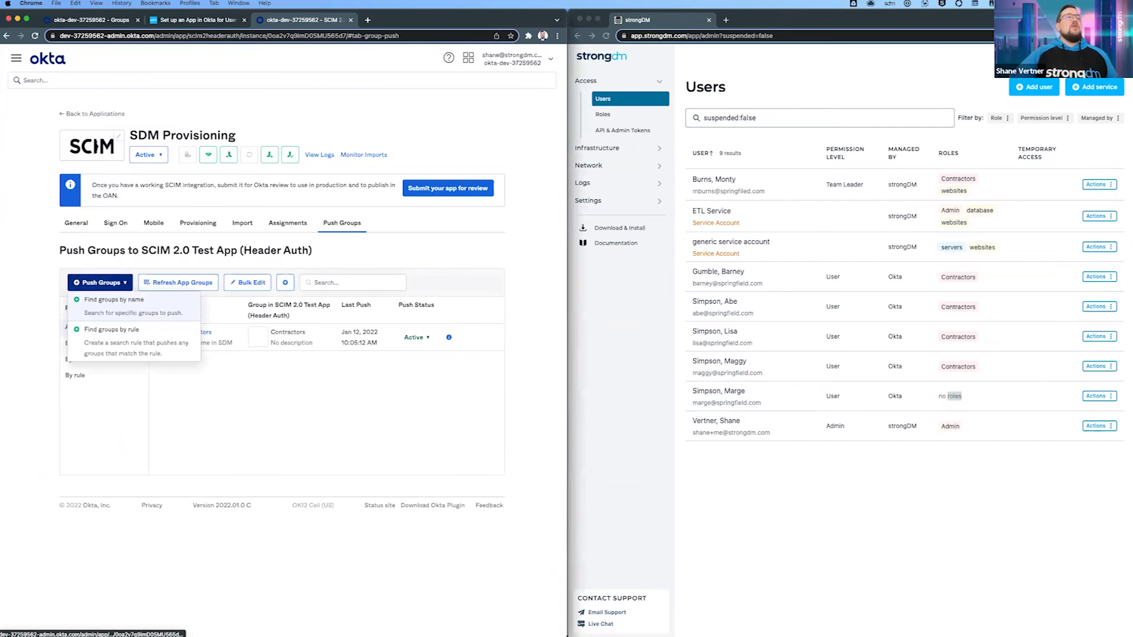
pyautogui.click(112, 299)
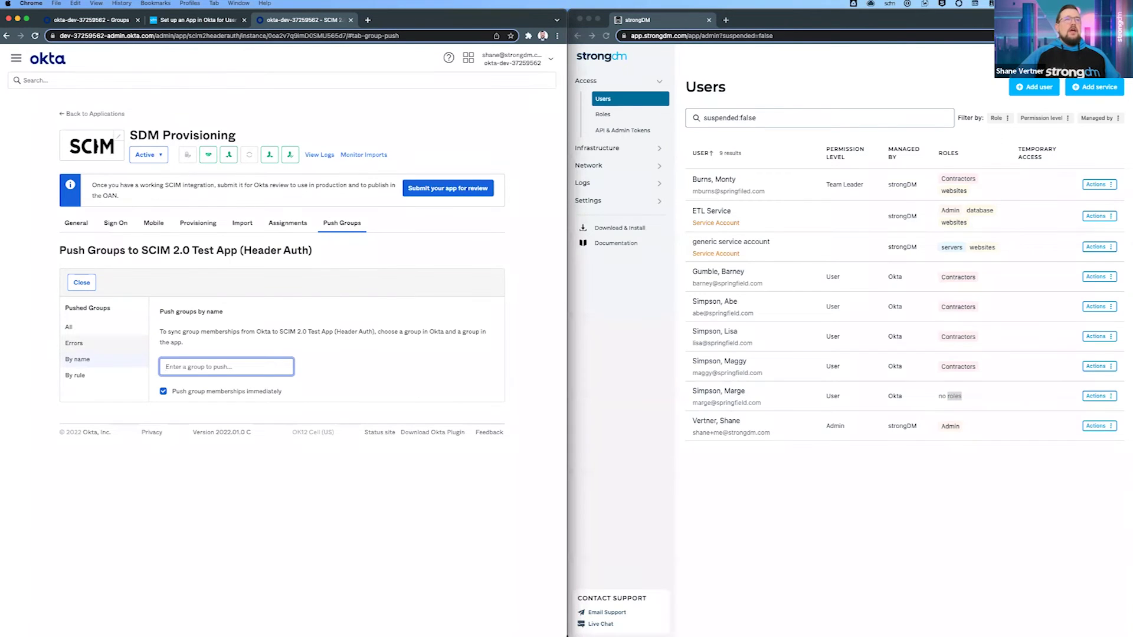
pyautogui.write('e')
pyautogui.press('Return')
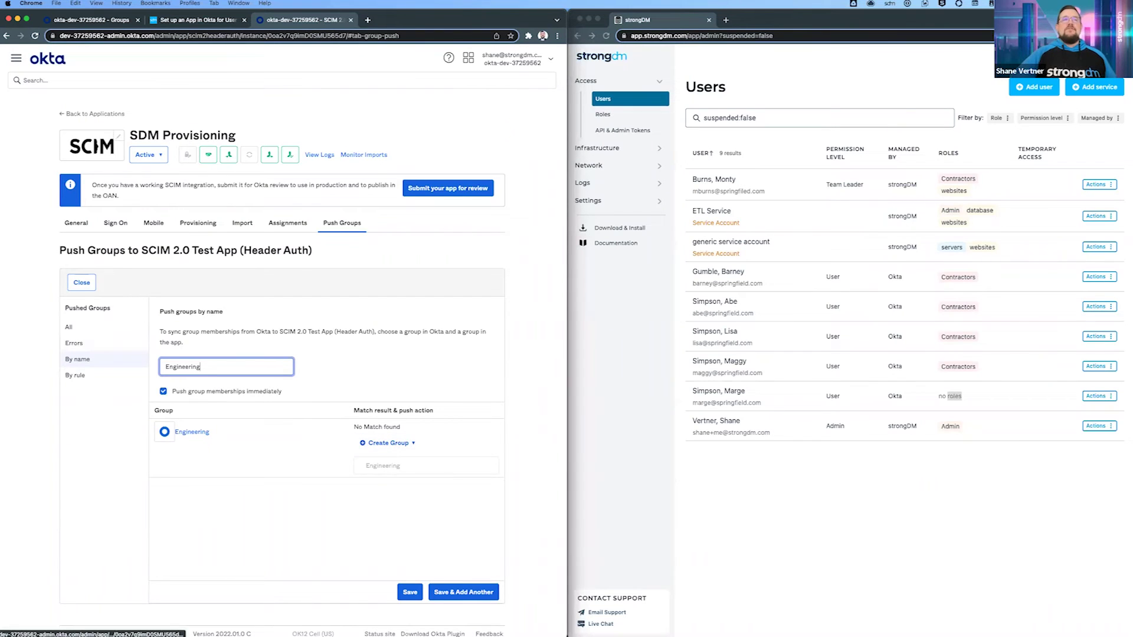
# Link the Engineering push to the existing servers group and save it
pyautogui.click(388, 442)
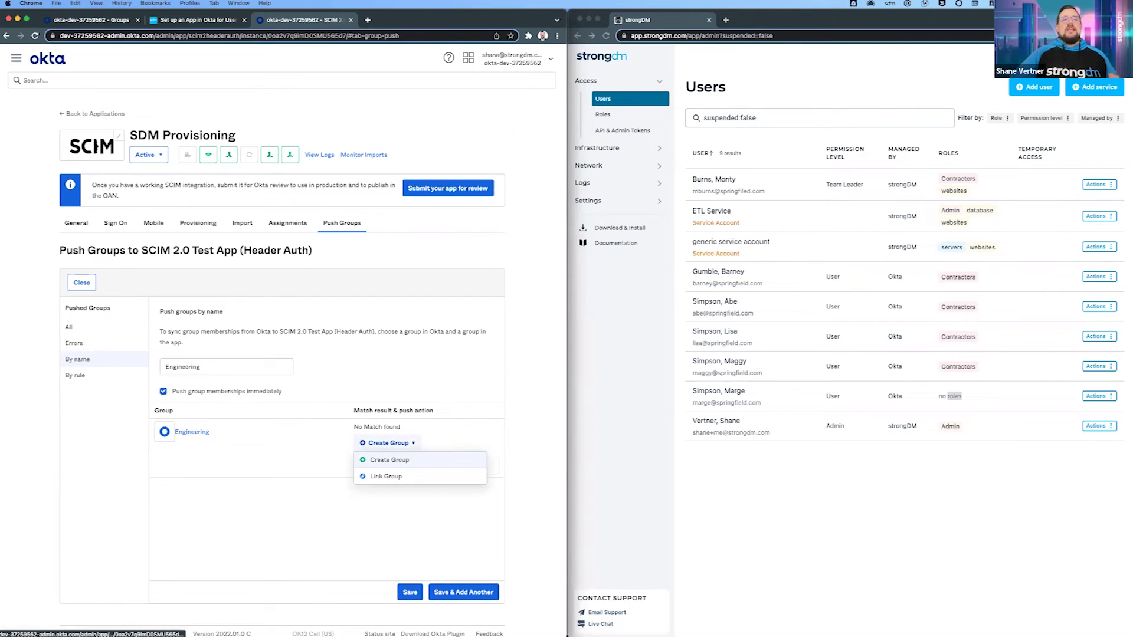
pyautogui.click(389, 476)
pyautogui.click(413, 465)
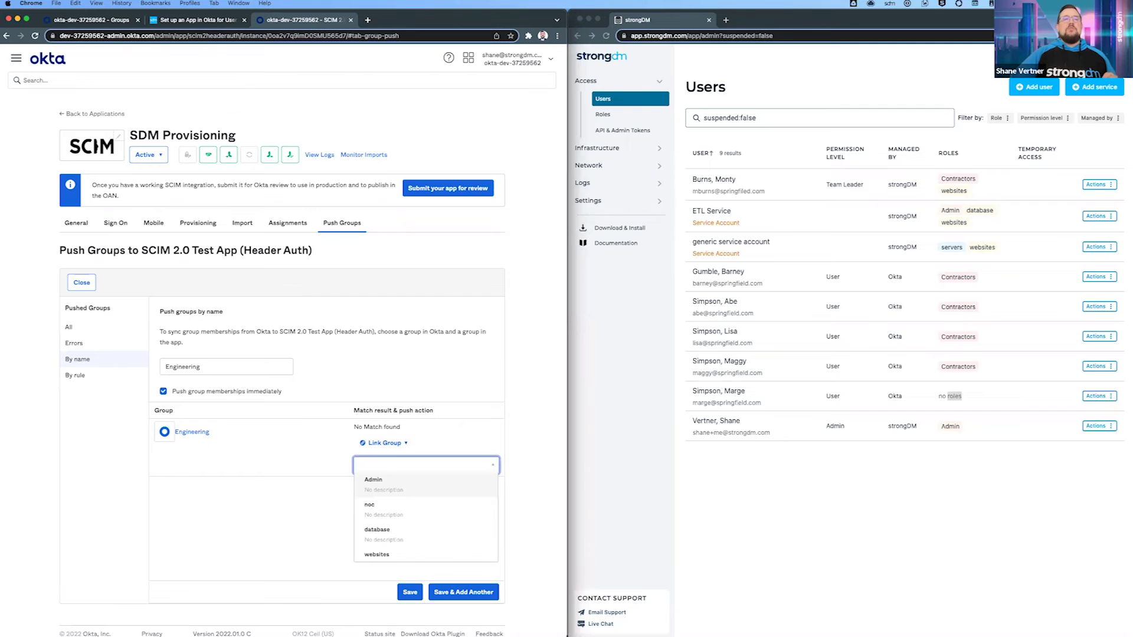
pyautogui.scroll(-3, 425, 507)
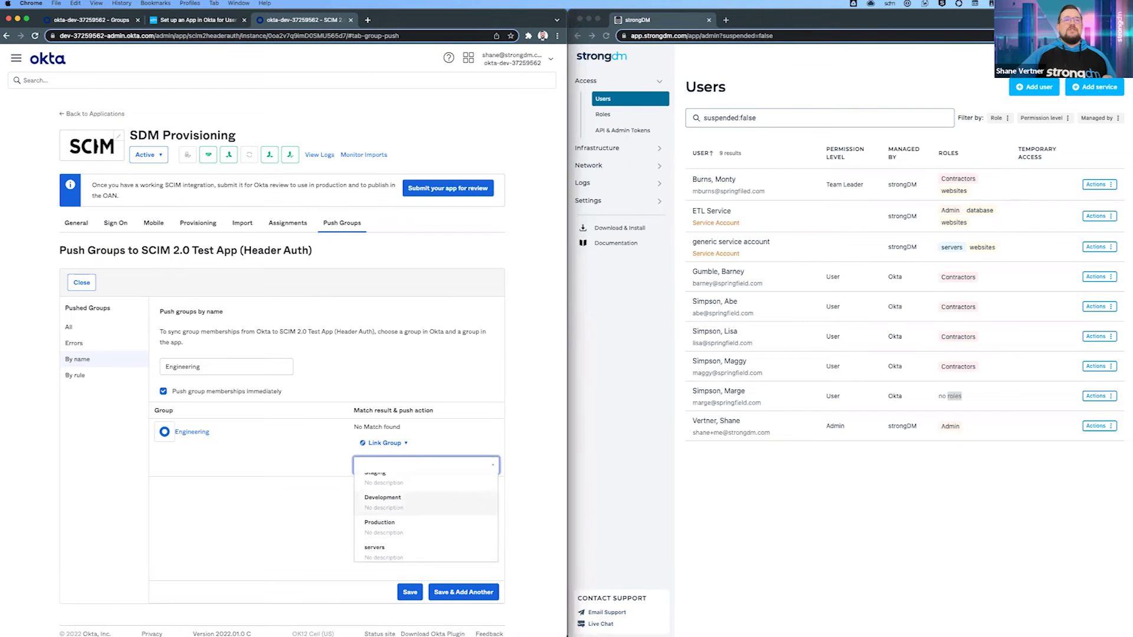
pyautogui.scroll(-2, 425, 519)
pyautogui.click(384, 550)
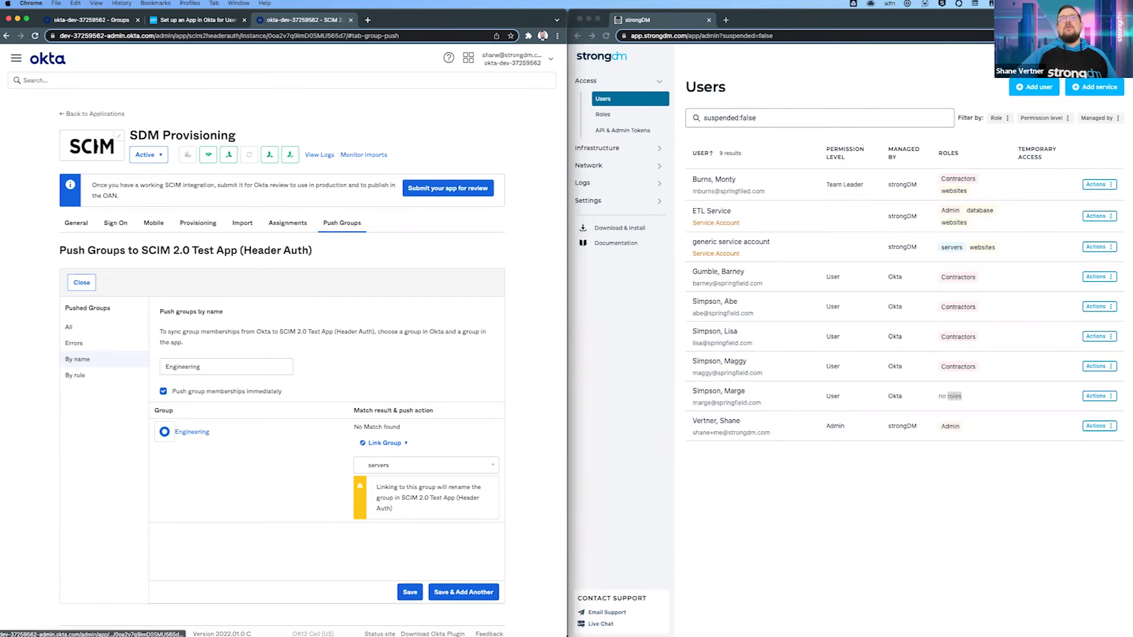
pyautogui.click(603, 114)
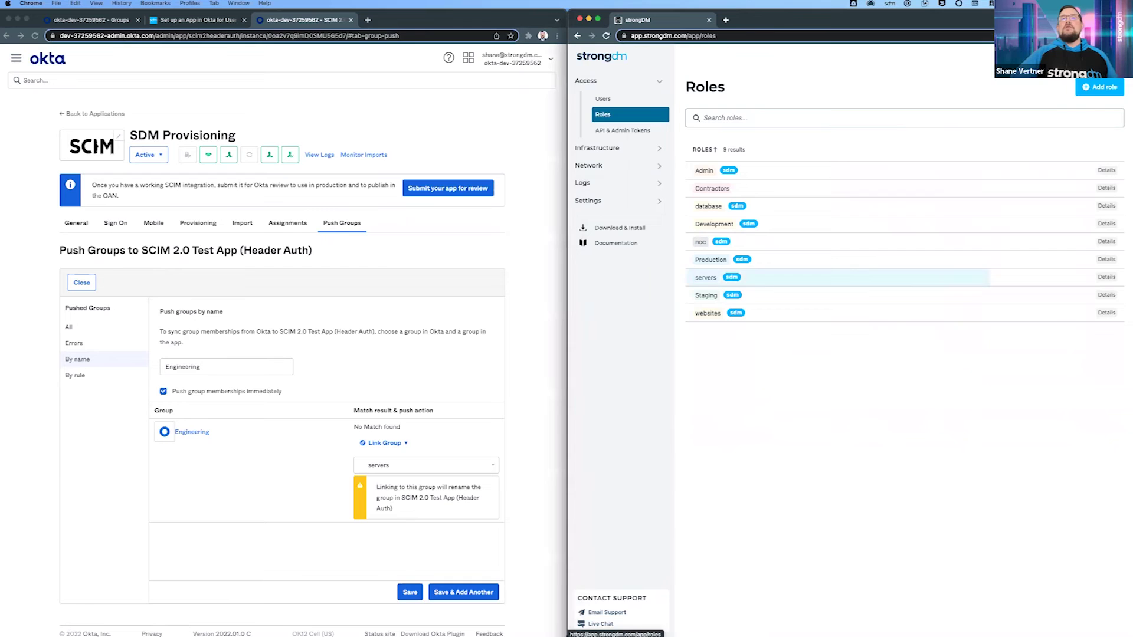
pyautogui.click(410, 591)
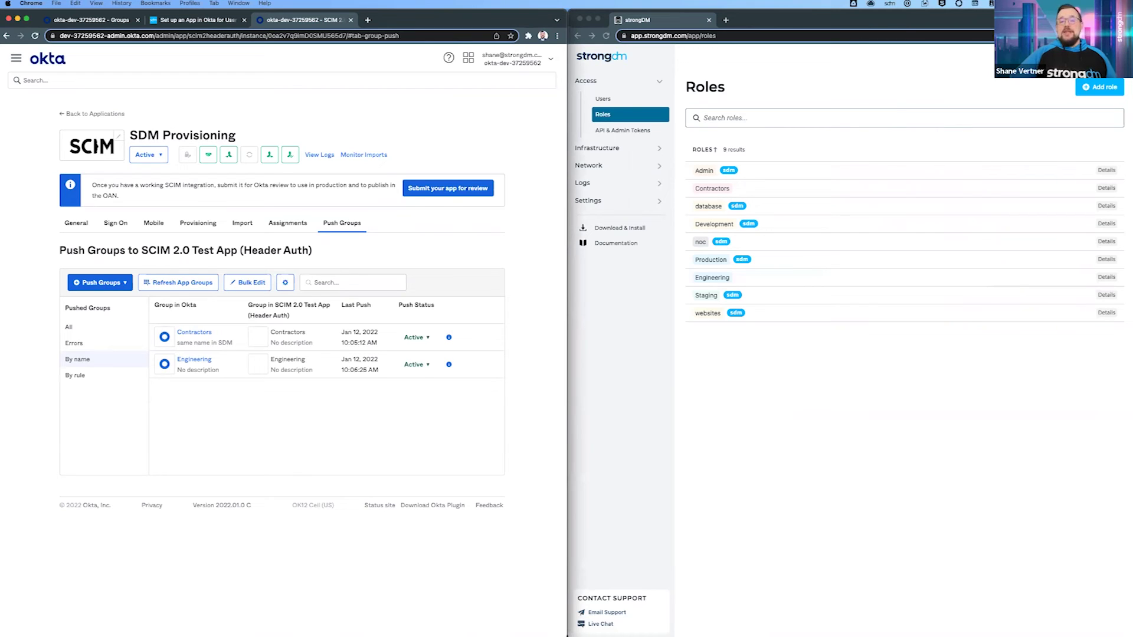
# Inspect the Engineering role's access rule granting SSH-AWS and SSH-Azure, then view StrongDM Users
pyautogui.click(712, 277)
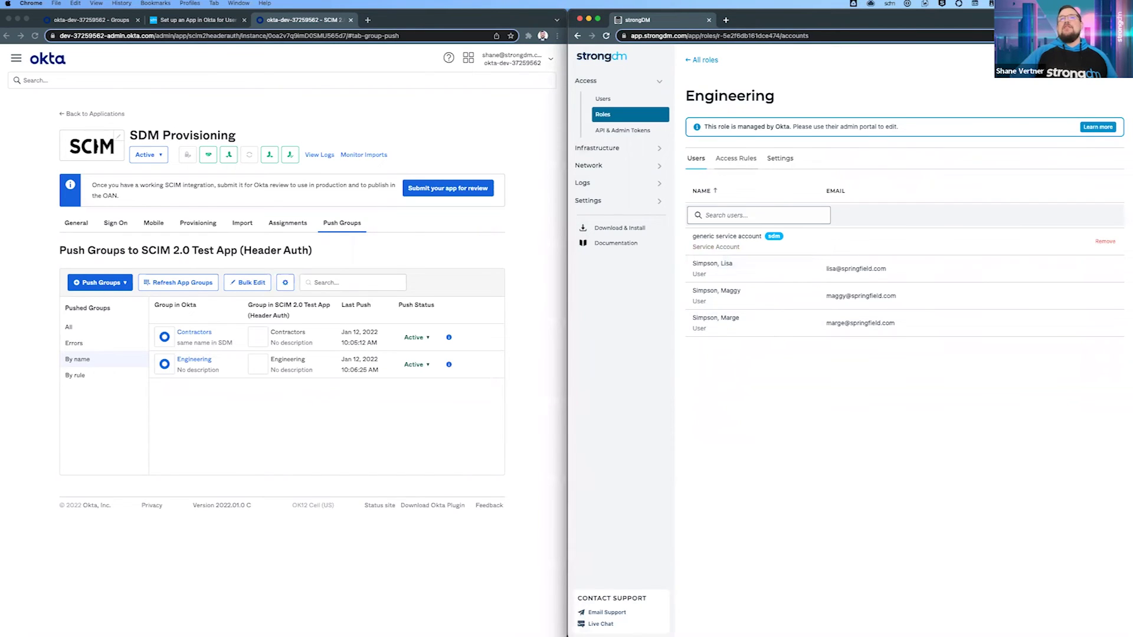
pyautogui.click(736, 158)
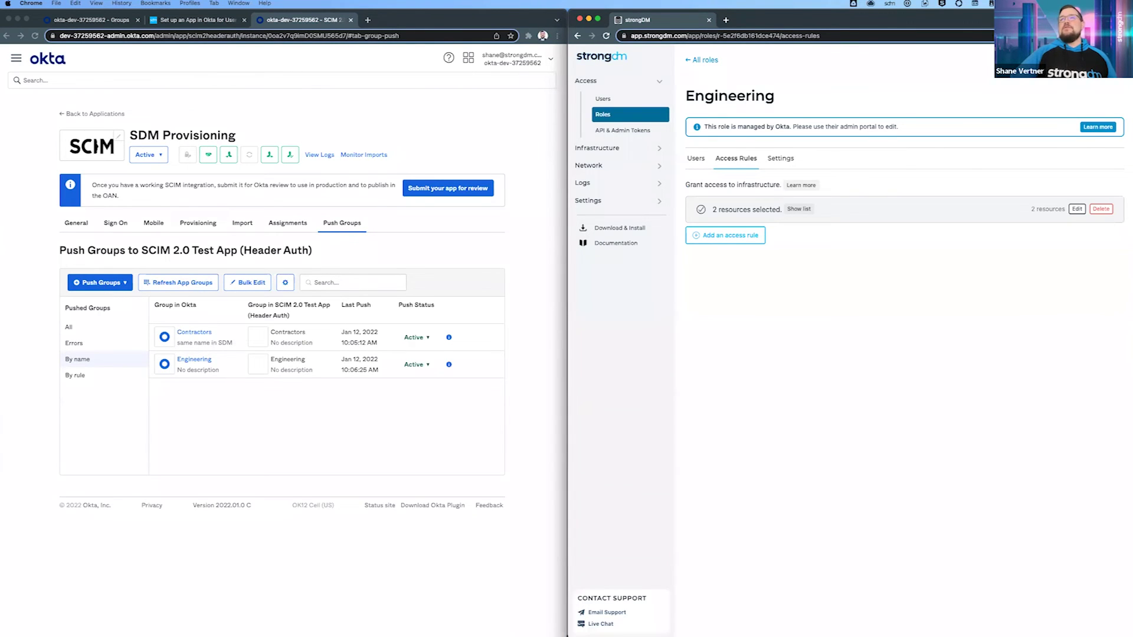
pyautogui.click(799, 209)
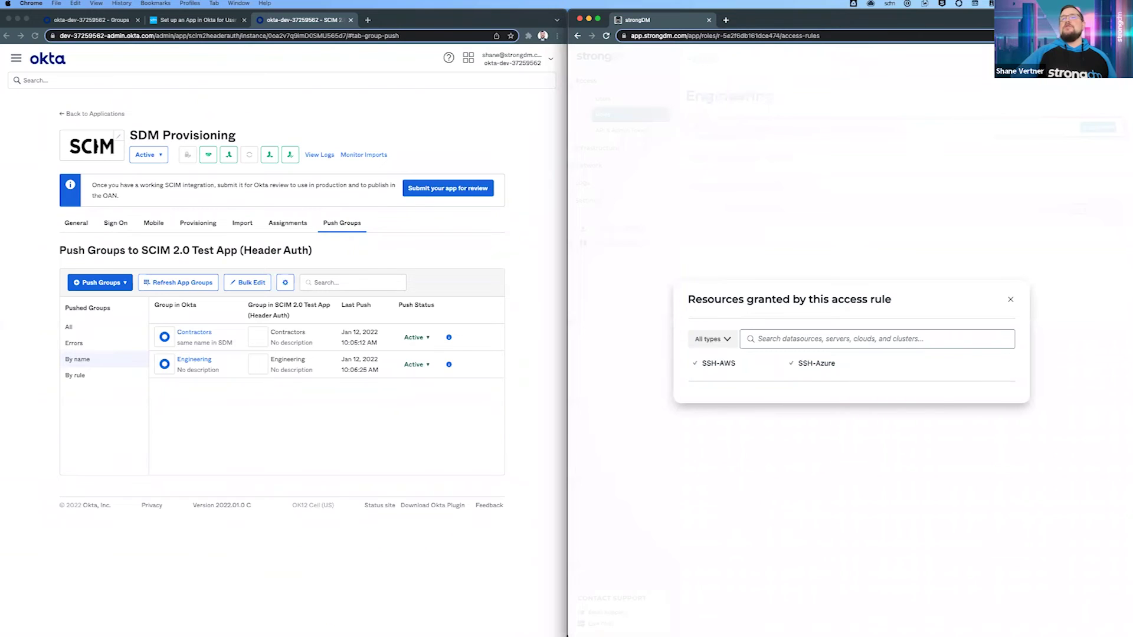
pyautogui.press('Escape')
pyautogui.click(603, 99)
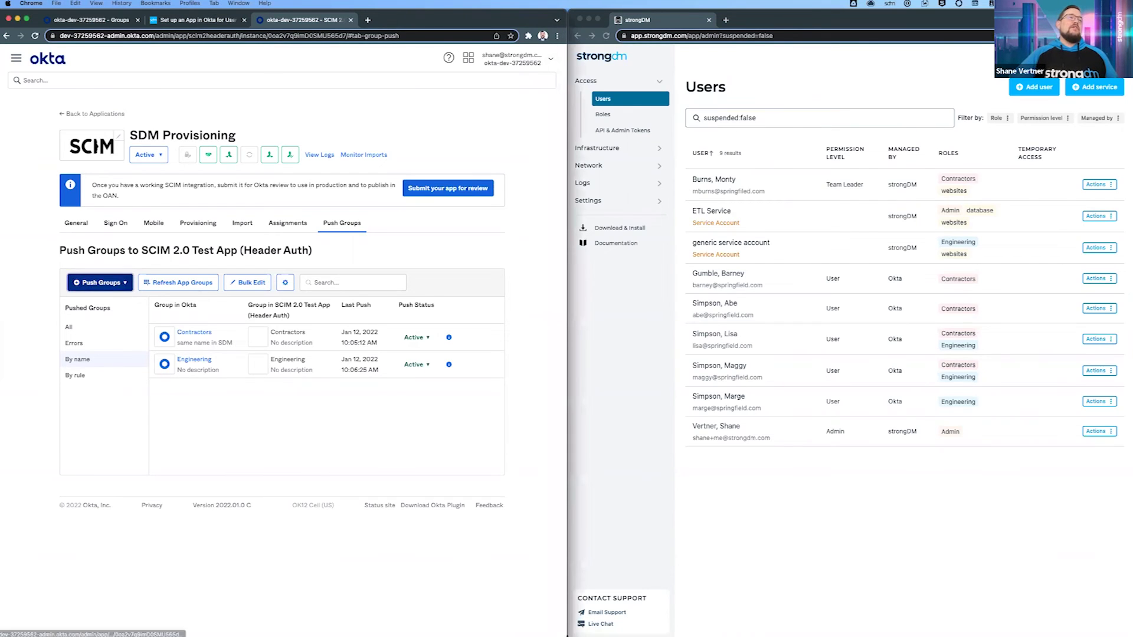
# Select the Quality Assurance group to push to SDM Provisioning by name
pyautogui.click(100, 283)
pyautogui.click(112, 300)
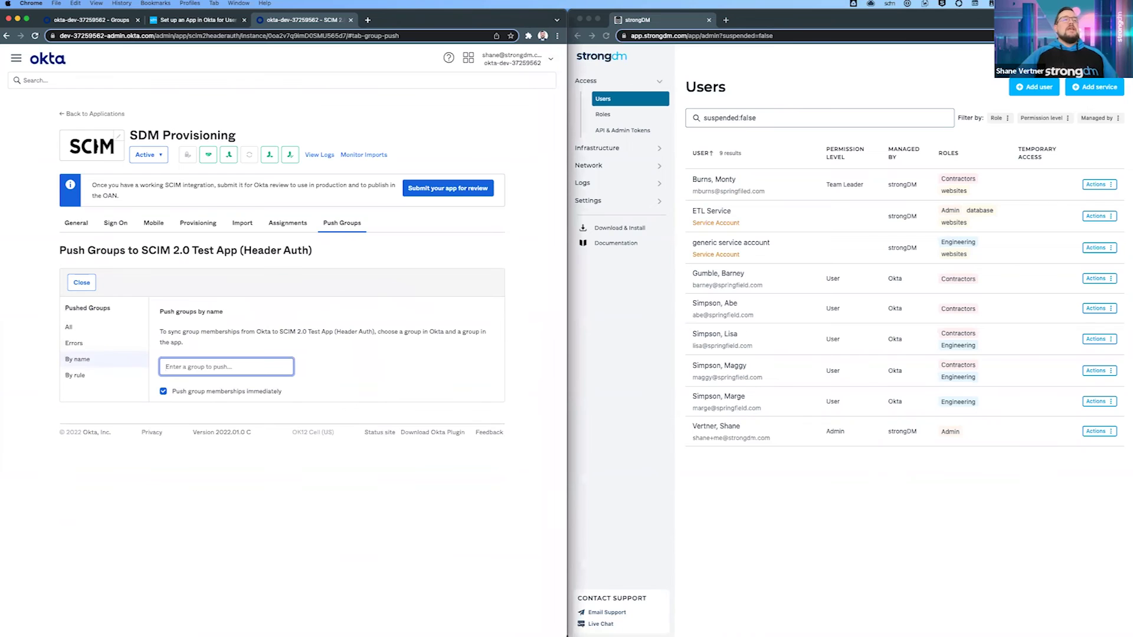
pyautogui.write('Quality Assurance')
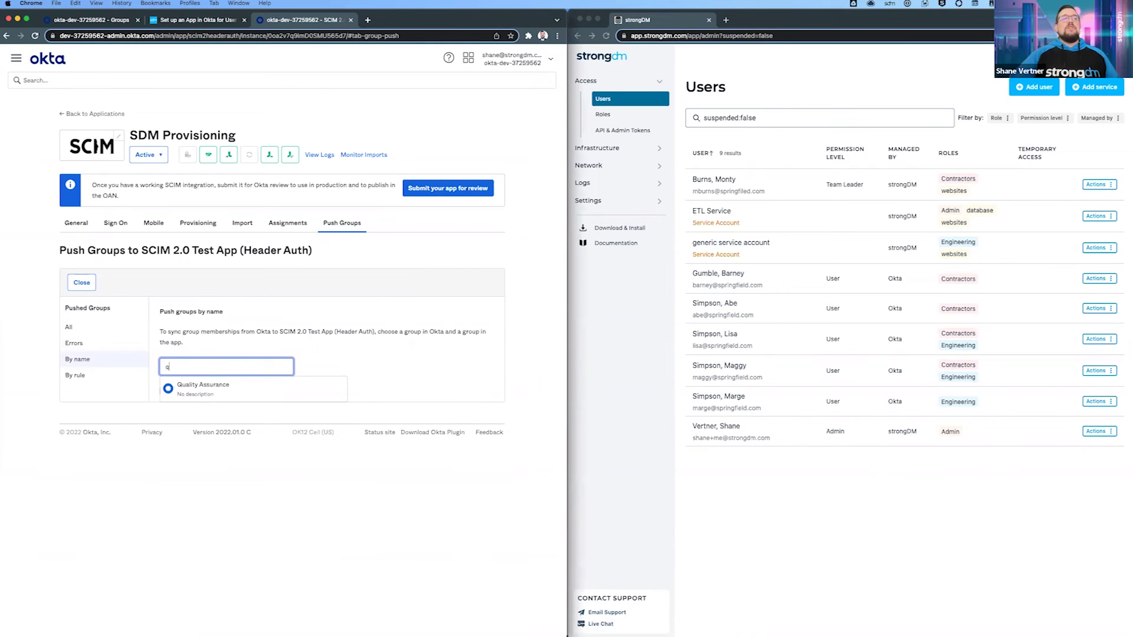
pyautogui.press('Return')
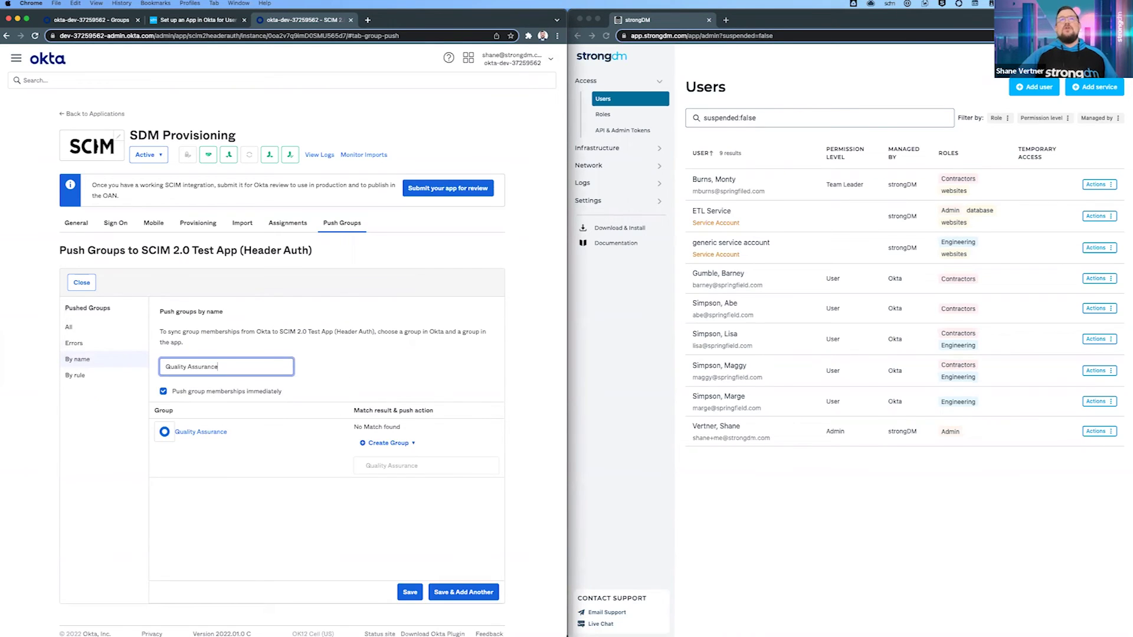
# Save the Quality Assurance group push and reload the StrongDM Roles page
pyautogui.click(603, 114)
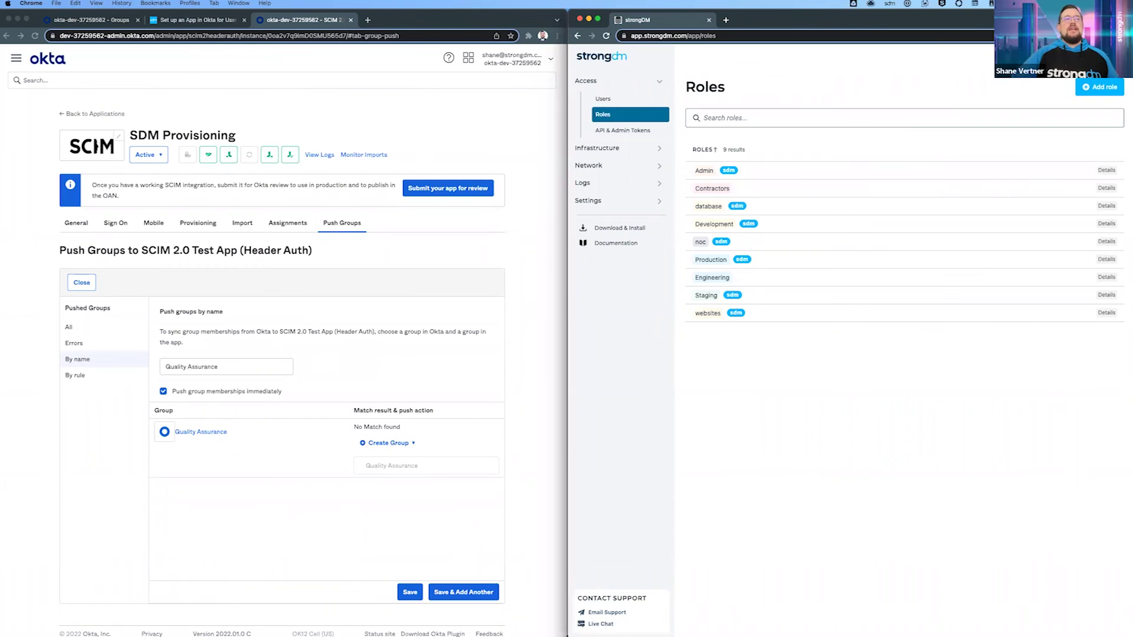
pyautogui.click(409, 592)
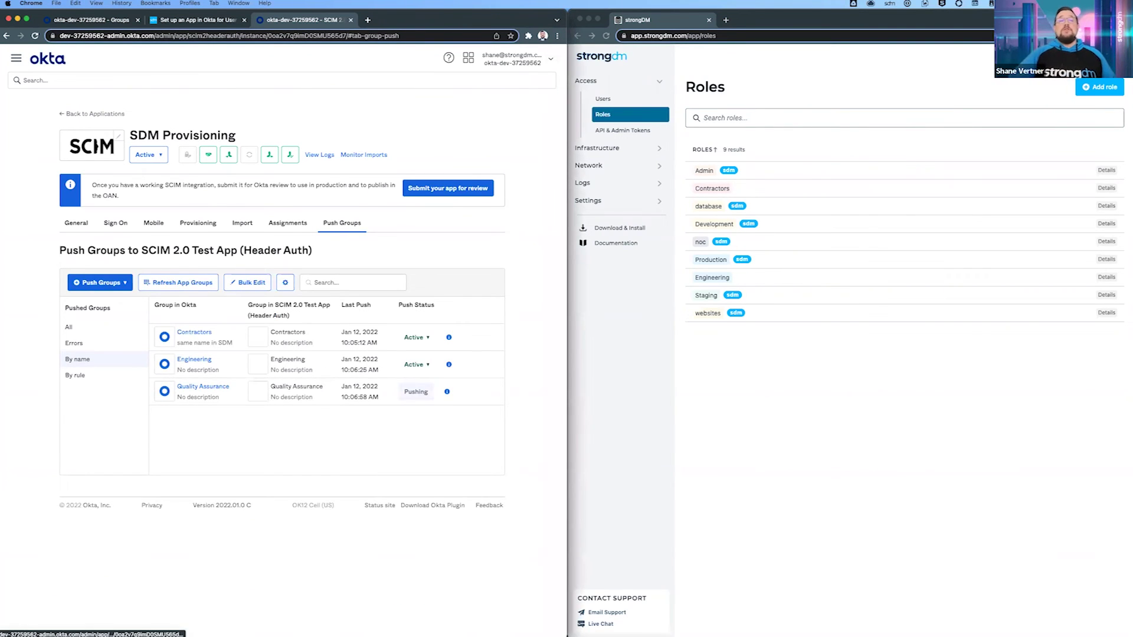
pyautogui.rightClick(781, 386)
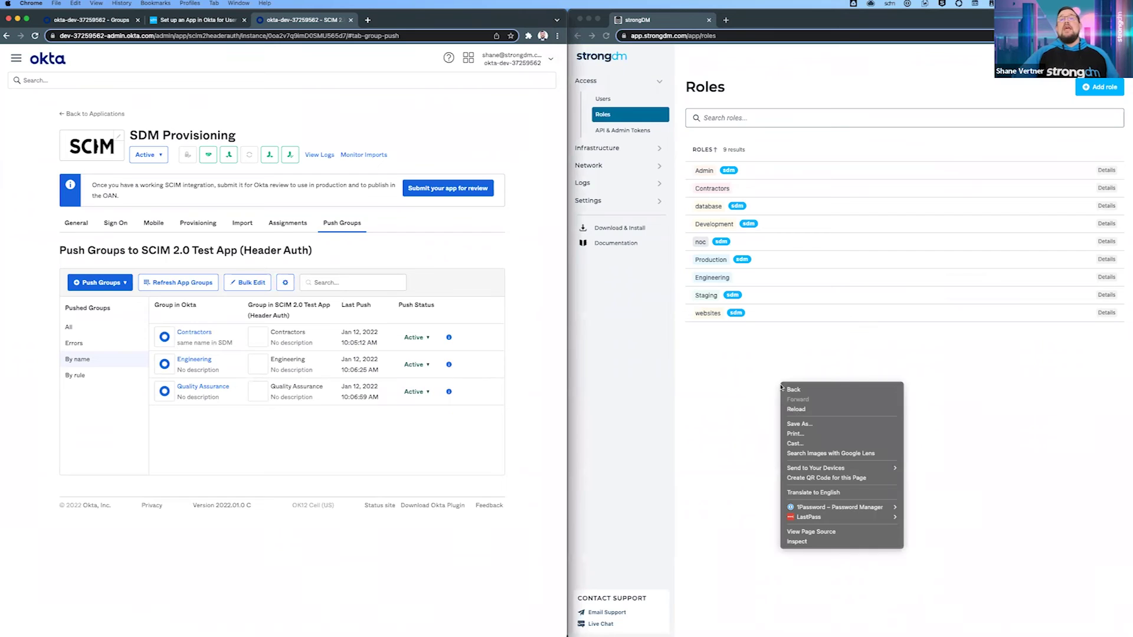
pyautogui.click(801, 409)
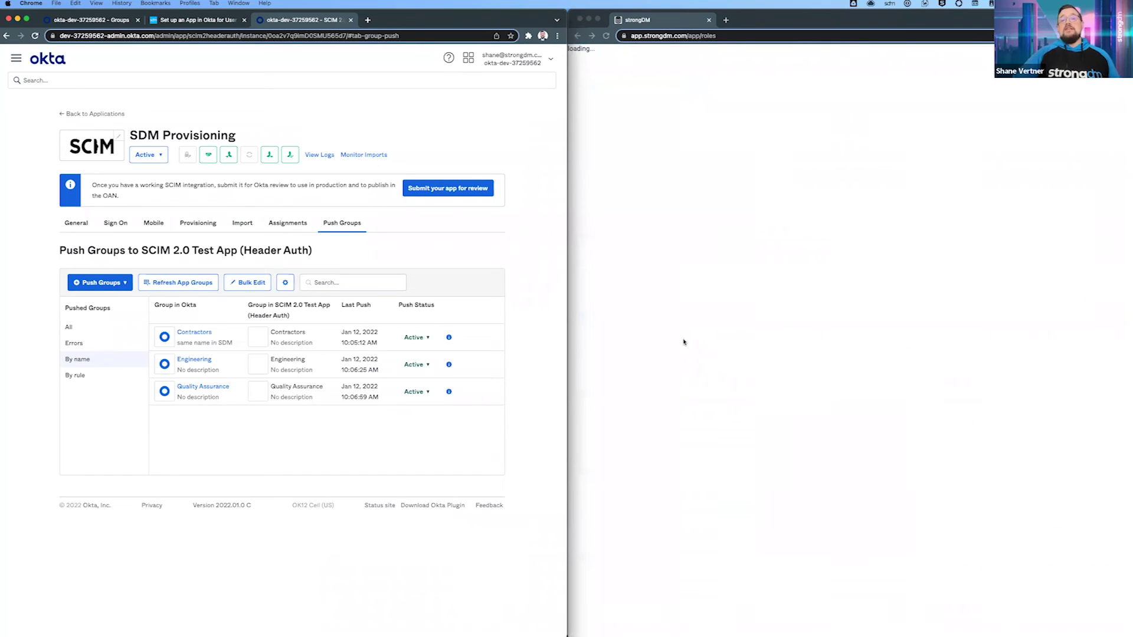
# Inspect the new Quality Assurance role, confirm it has no access rules, then return to All roles
pyautogui.click(637, 195)
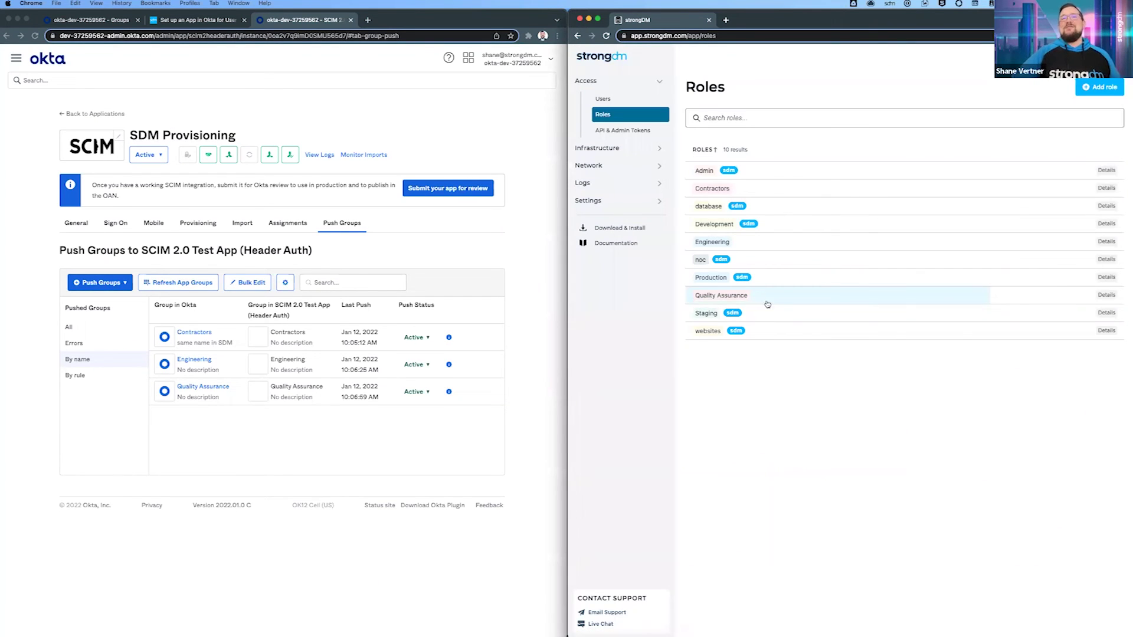
pyautogui.click(767, 303)
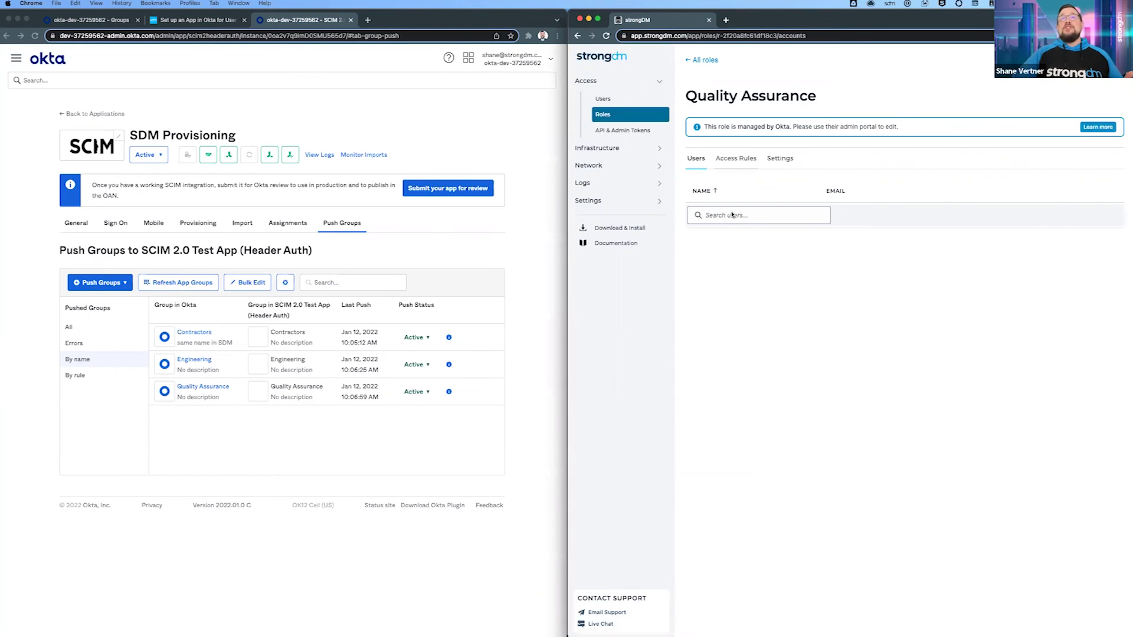
pyautogui.click(740, 163)
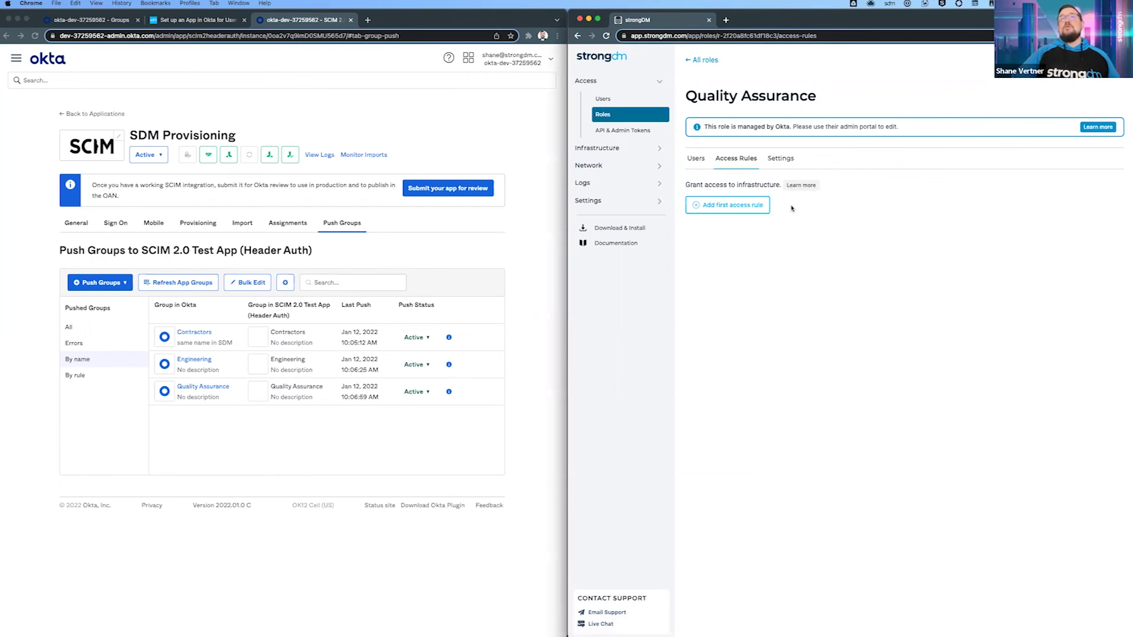
pyautogui.click(740, 213)
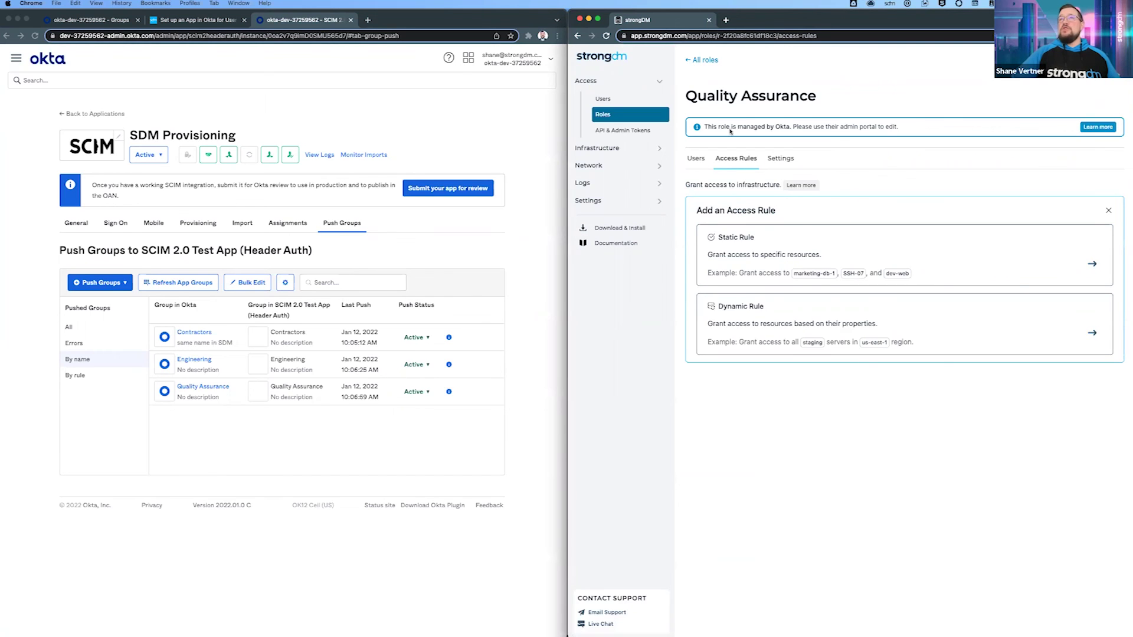
pyautogui.click(705, 60)
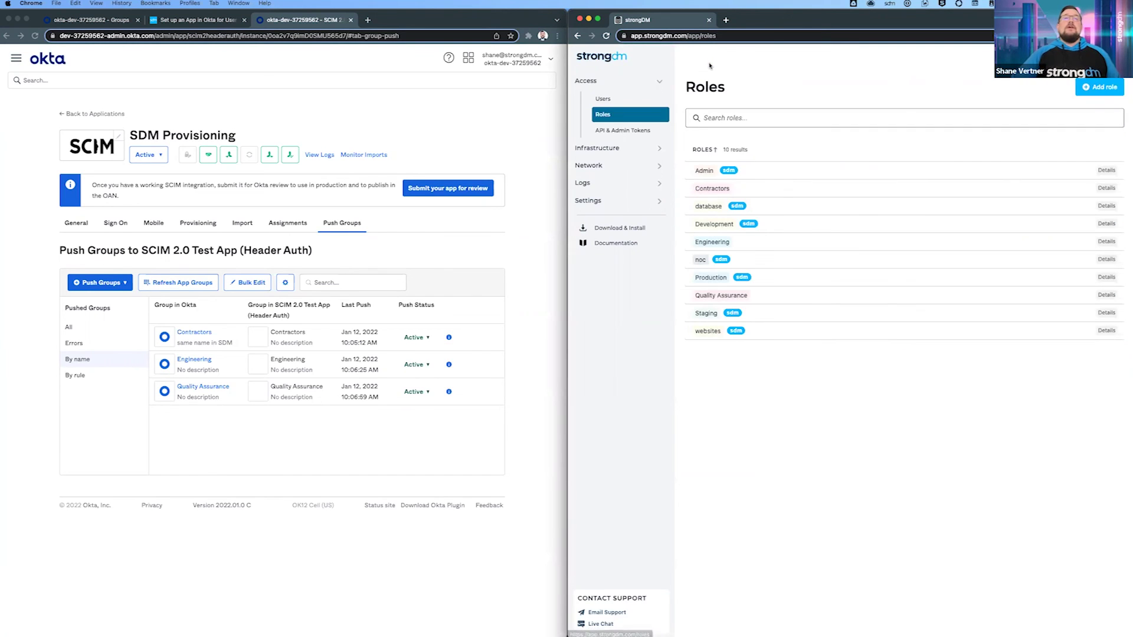
# Assign SDM Provisioning to the Quality Assurance group without extra attributes
pyautogui.click(289, 223)
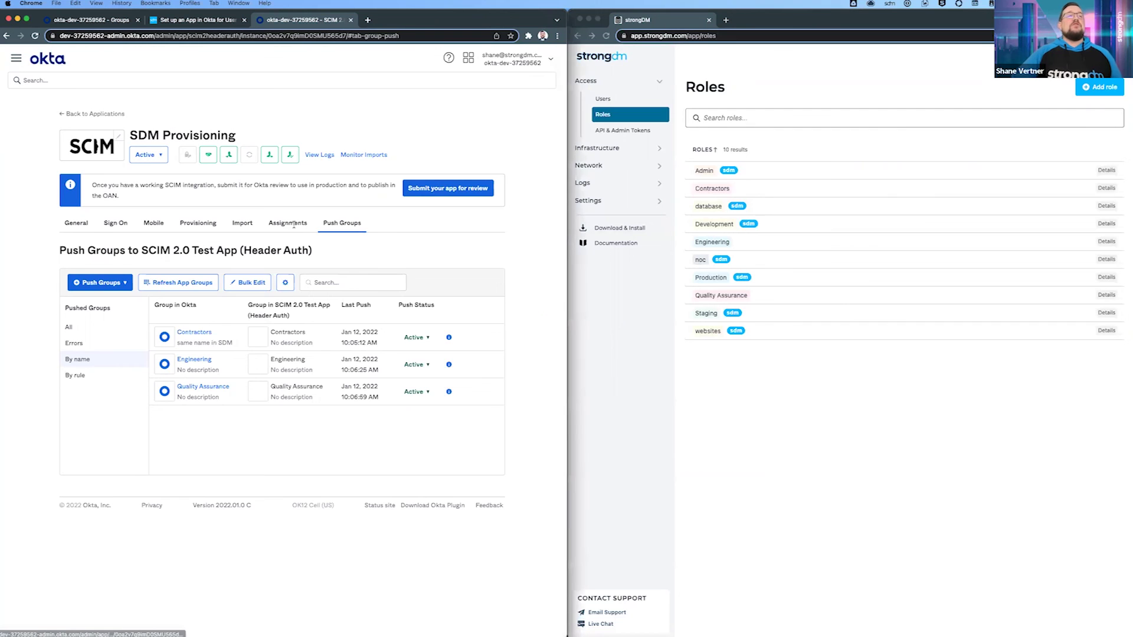
pyautogui.click(104, 259)
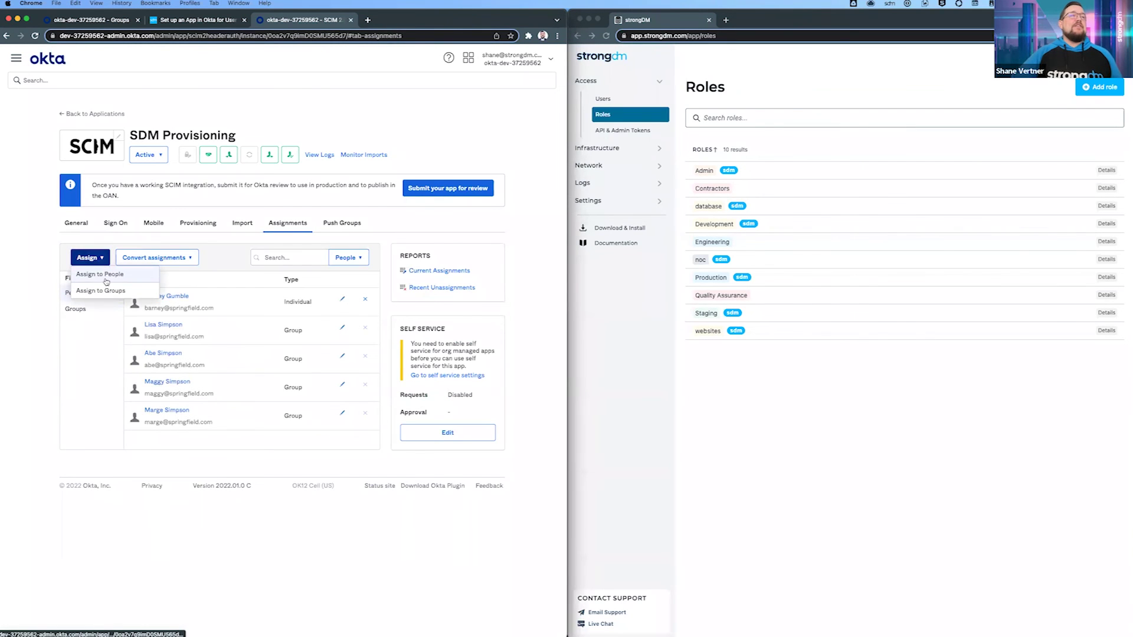
pyautogui.click(111, 290)
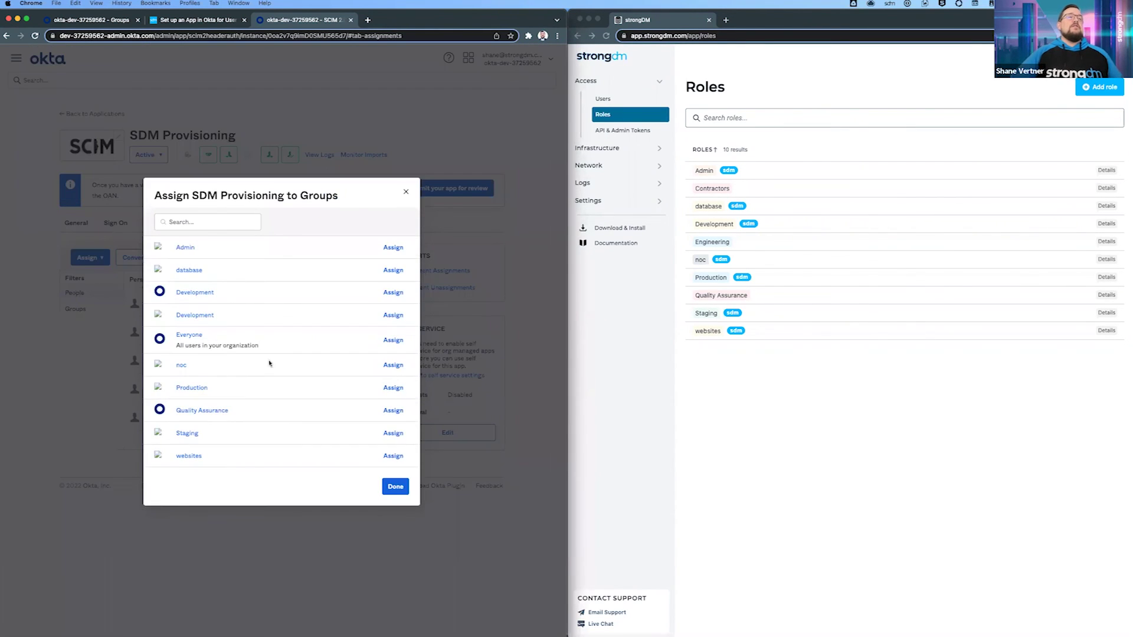
pyautogui.click(392, 411)
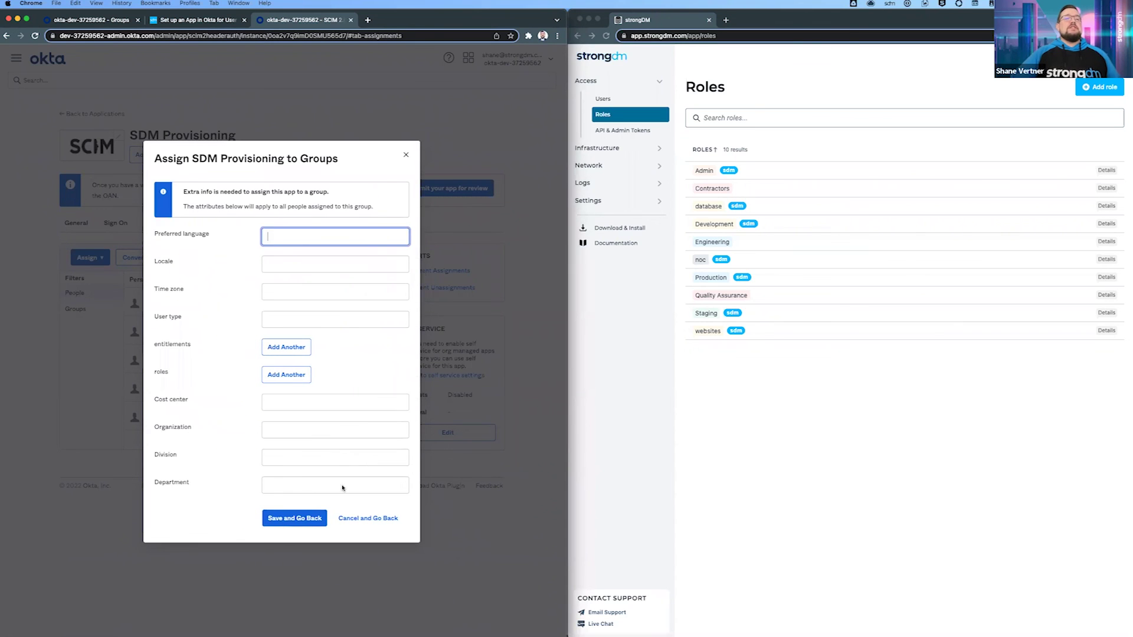
pyautogui.click(297, 519)
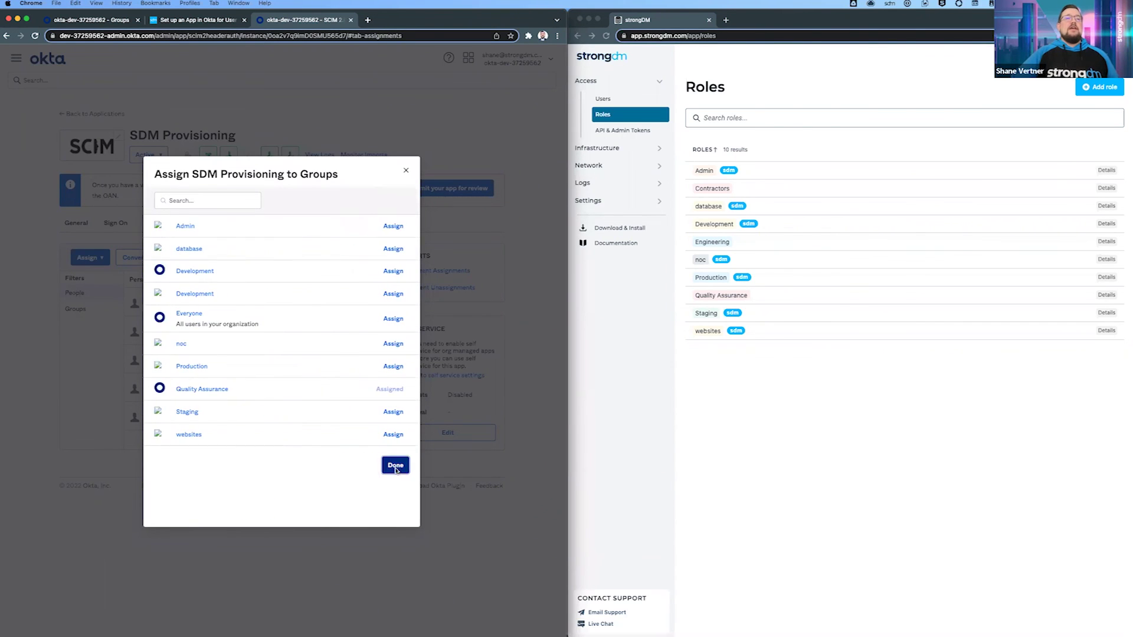
pyautogui.click(396, 466)
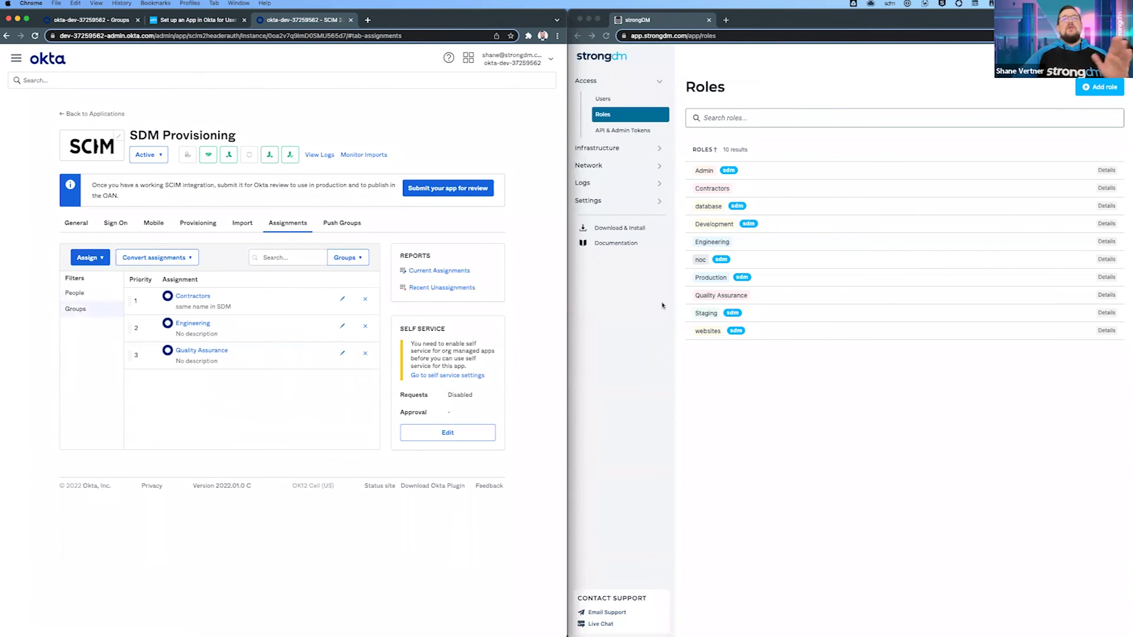
pyautogui.click(621, 99)
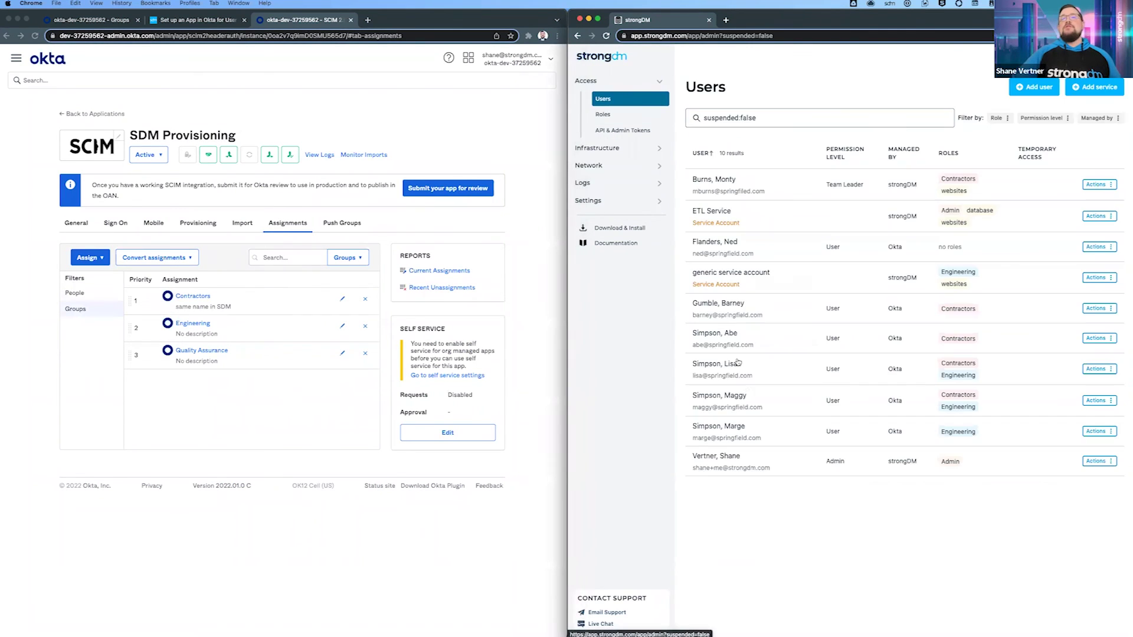
# Check Okta's group push status and reload StrongDM Users until the Quality Assurance role appears
pyautogui.click(341, 227)
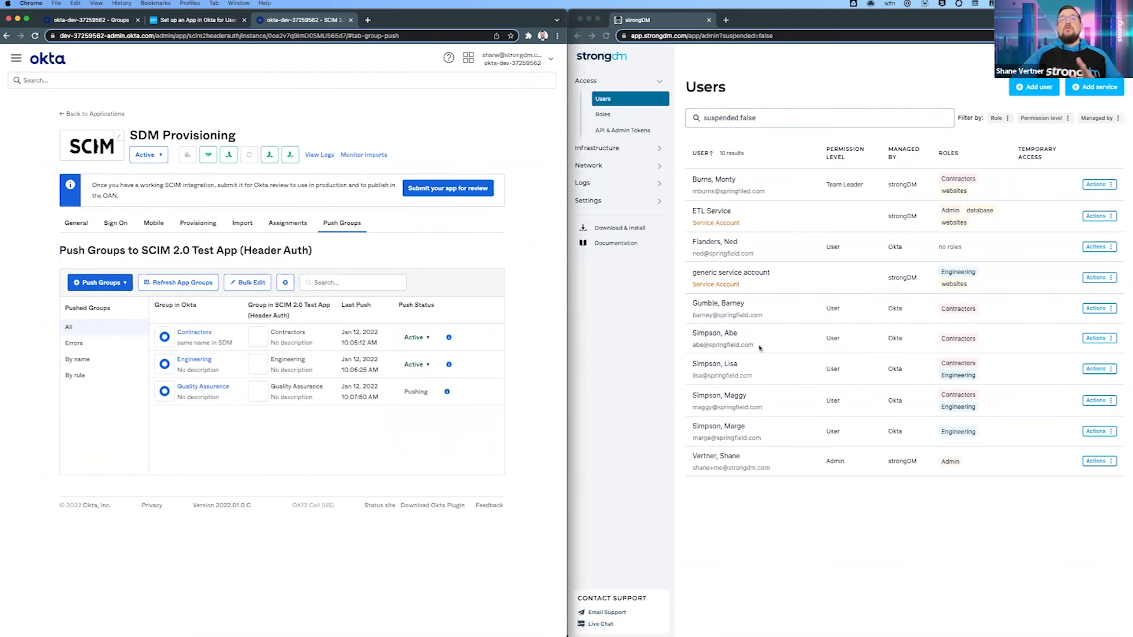
pyautogui.rightClick(768, 527)
pyautogui.click(764, 534)
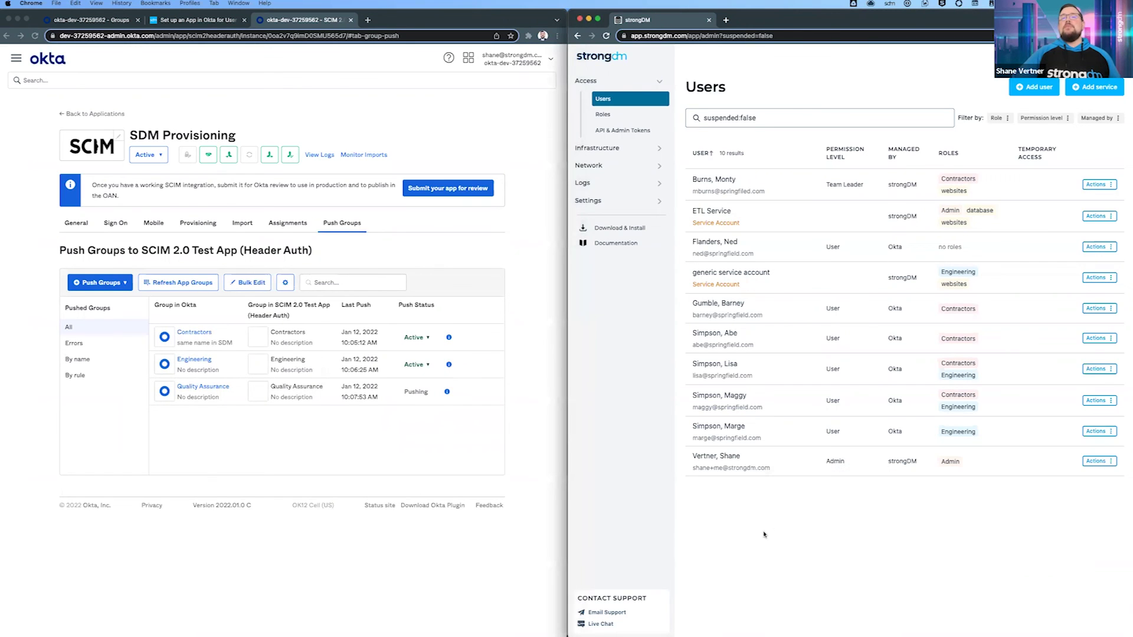
pyautogui.rightClick(764, 534)
pyautogui.click(798, 497)
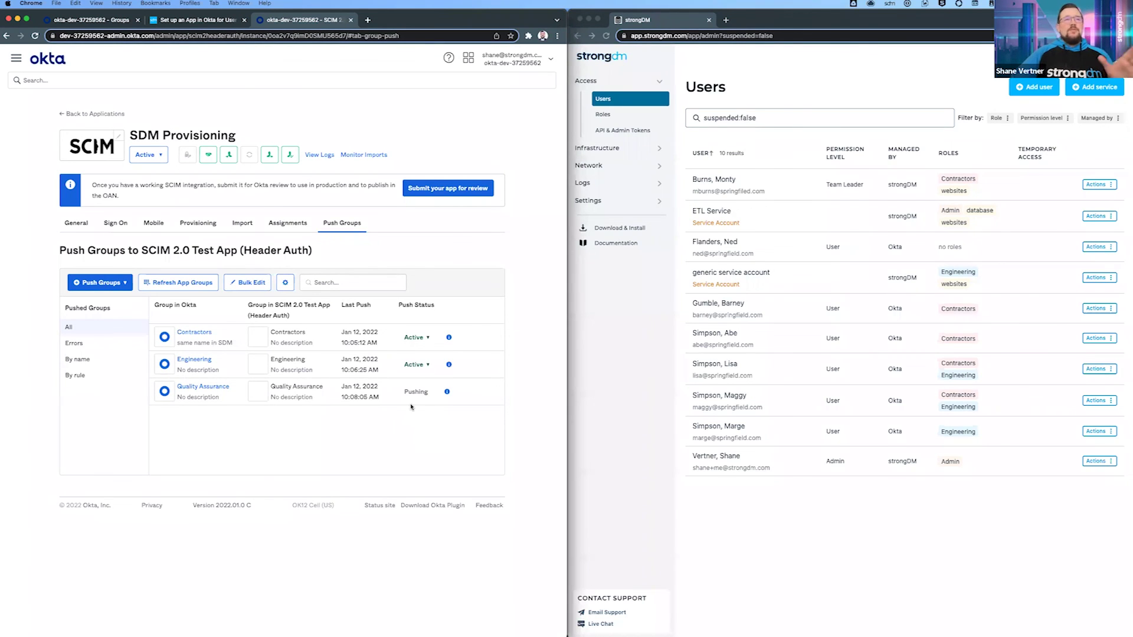
pyautogui.rightClick(421, 425)
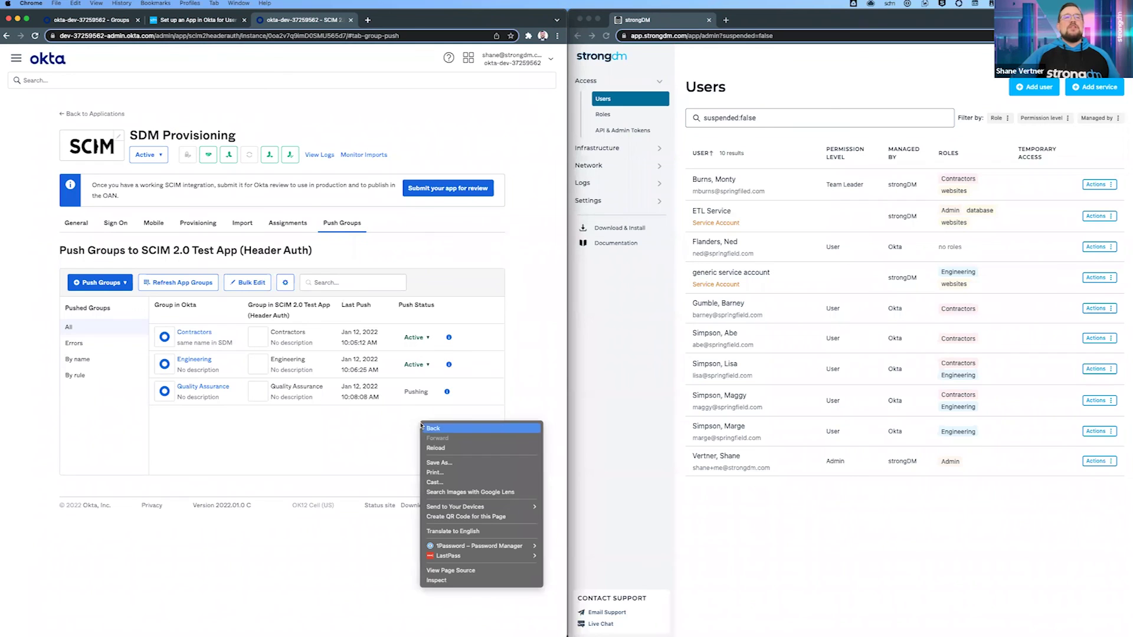
pyautogui.click(387, 425)
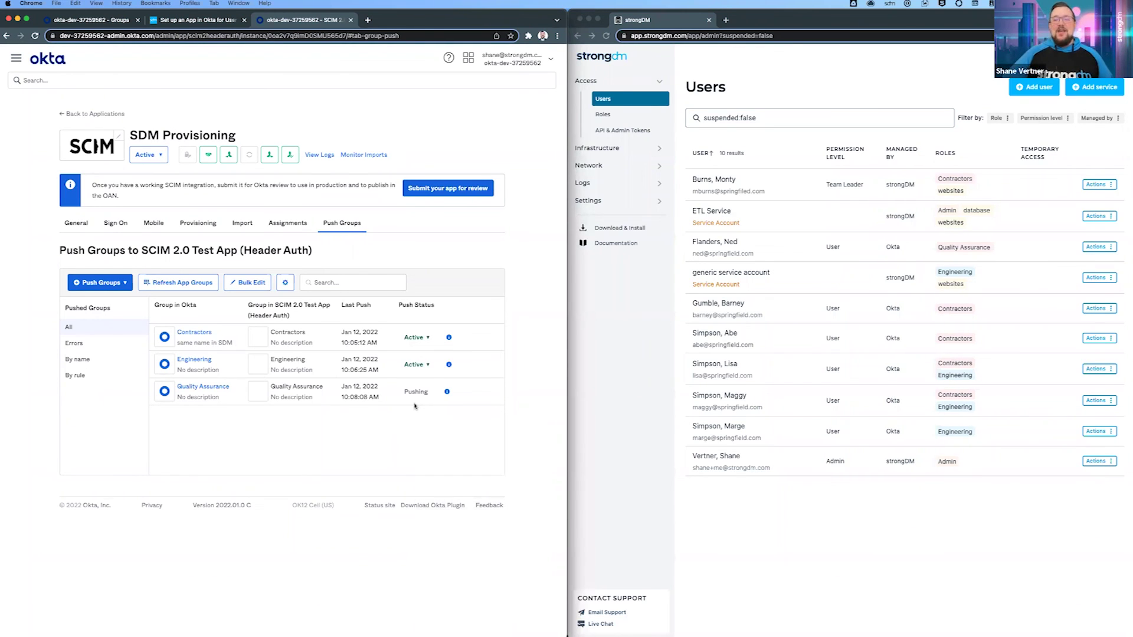